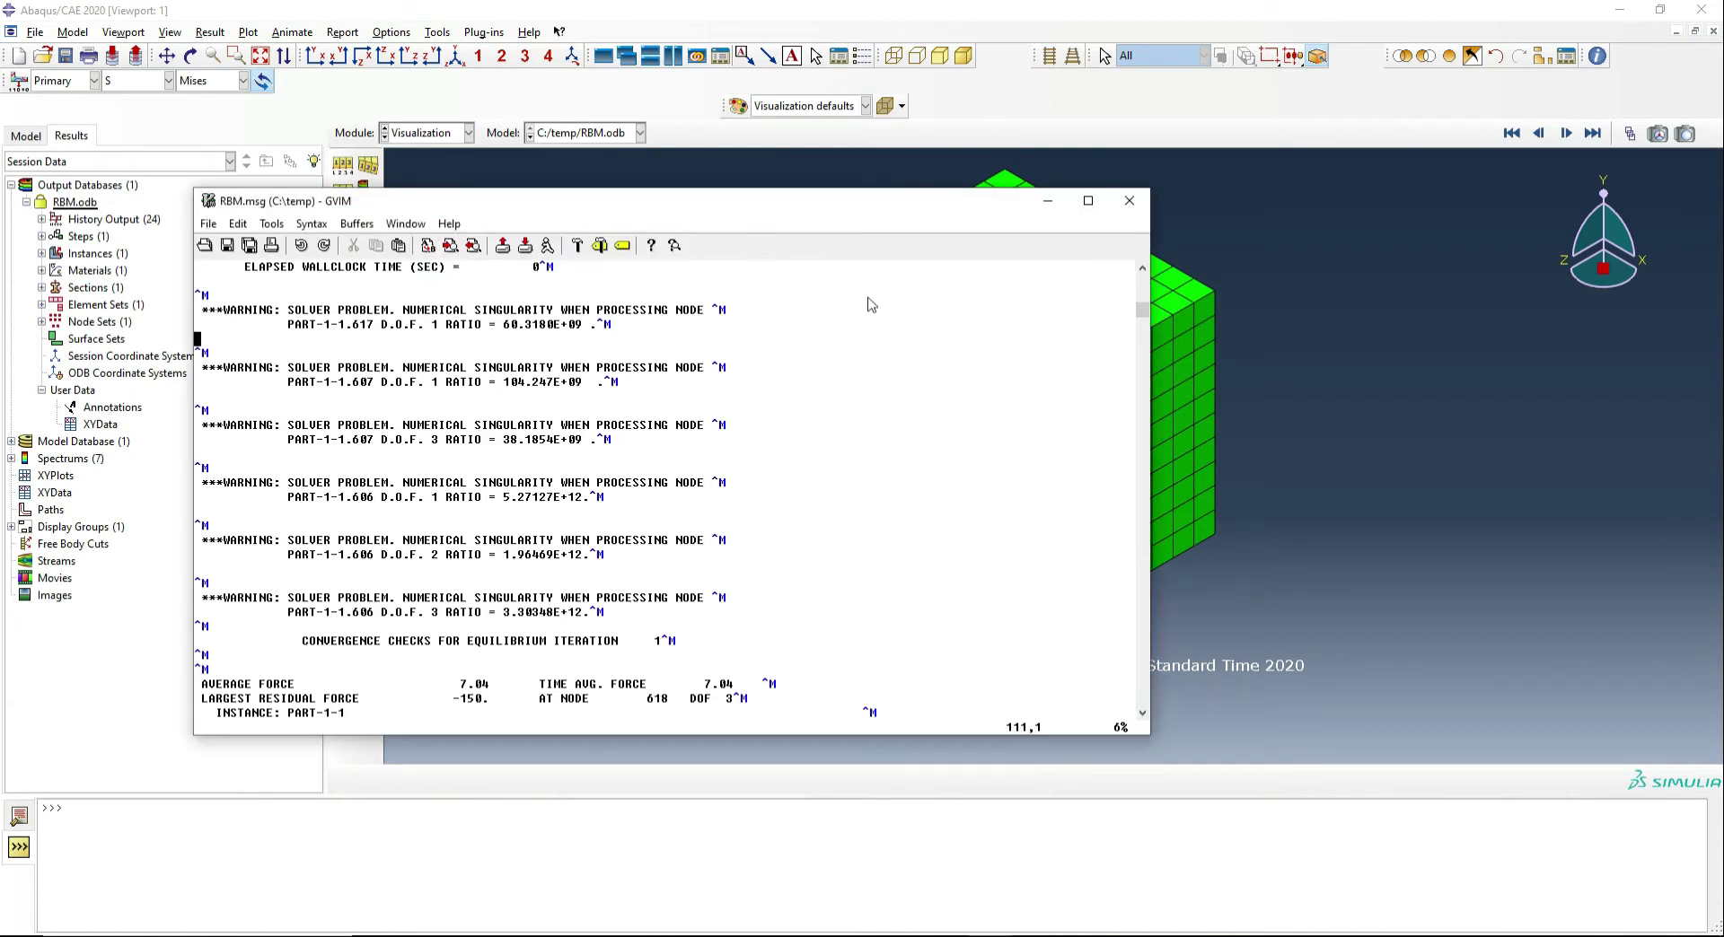
scroll(935, 471, "up", 3)
scroll(1024, 419, "up", 3)
- Scroll through the GVIM singularity warnings, close the message file, and start a display group
left_click(1143, 315)
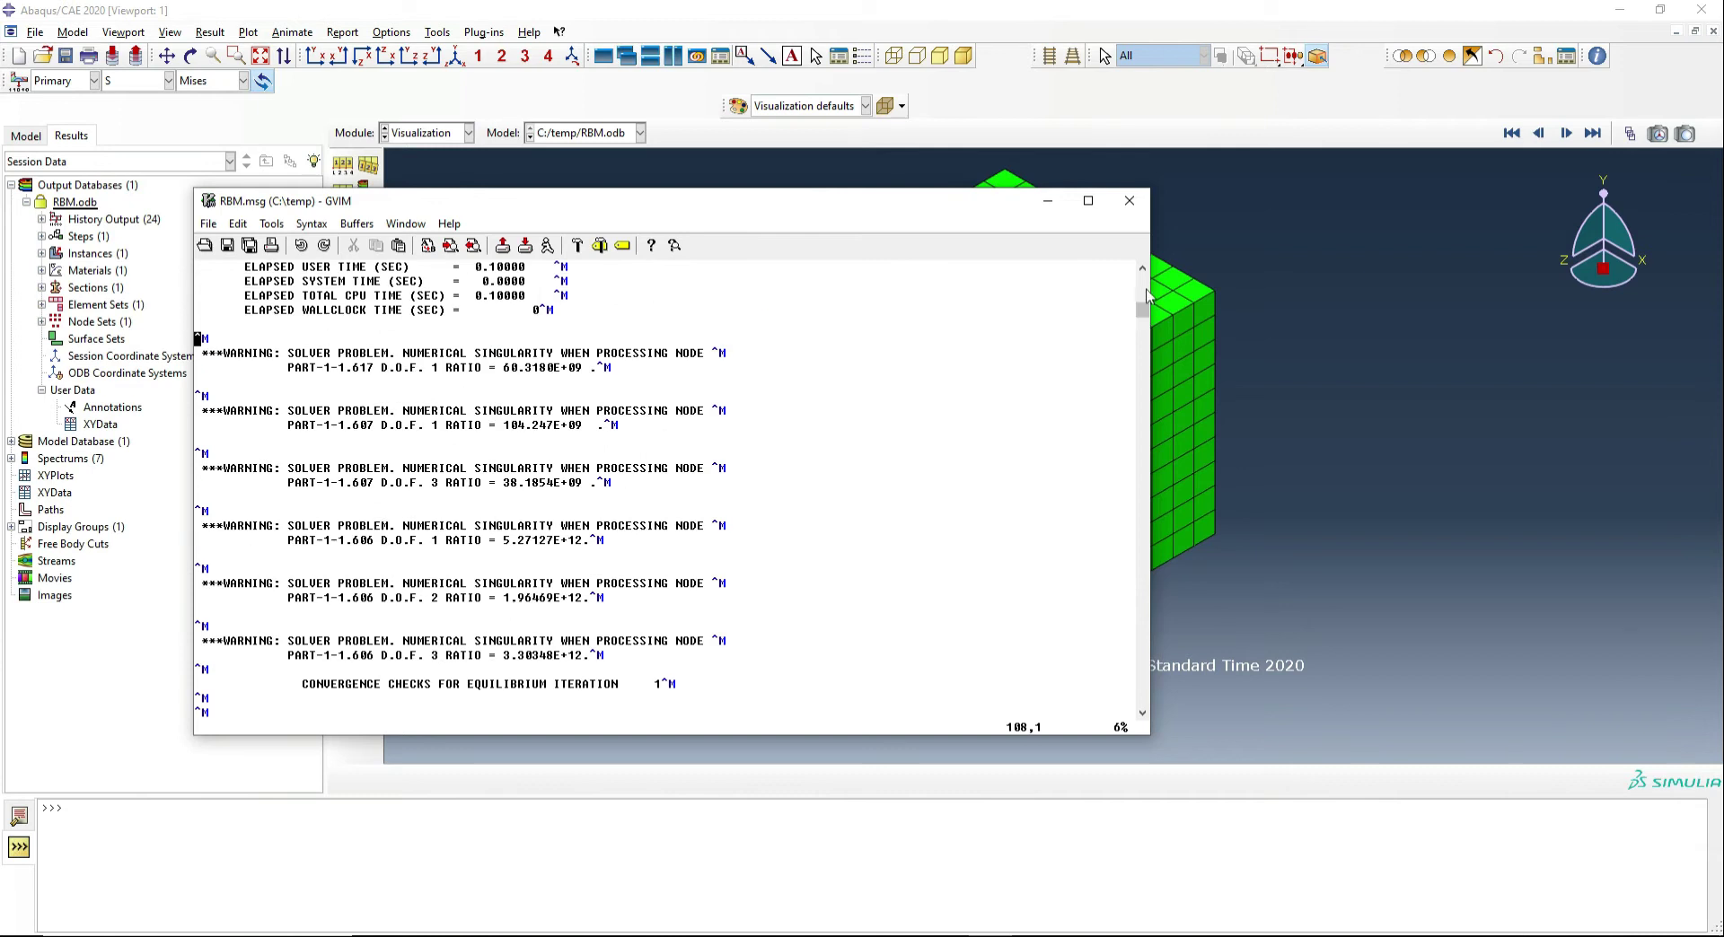
left_click_drag(1142, 307, 1148, 289)
scroll(1149, 289, "down", 8)
scroll(1078, 404, "down", 10)
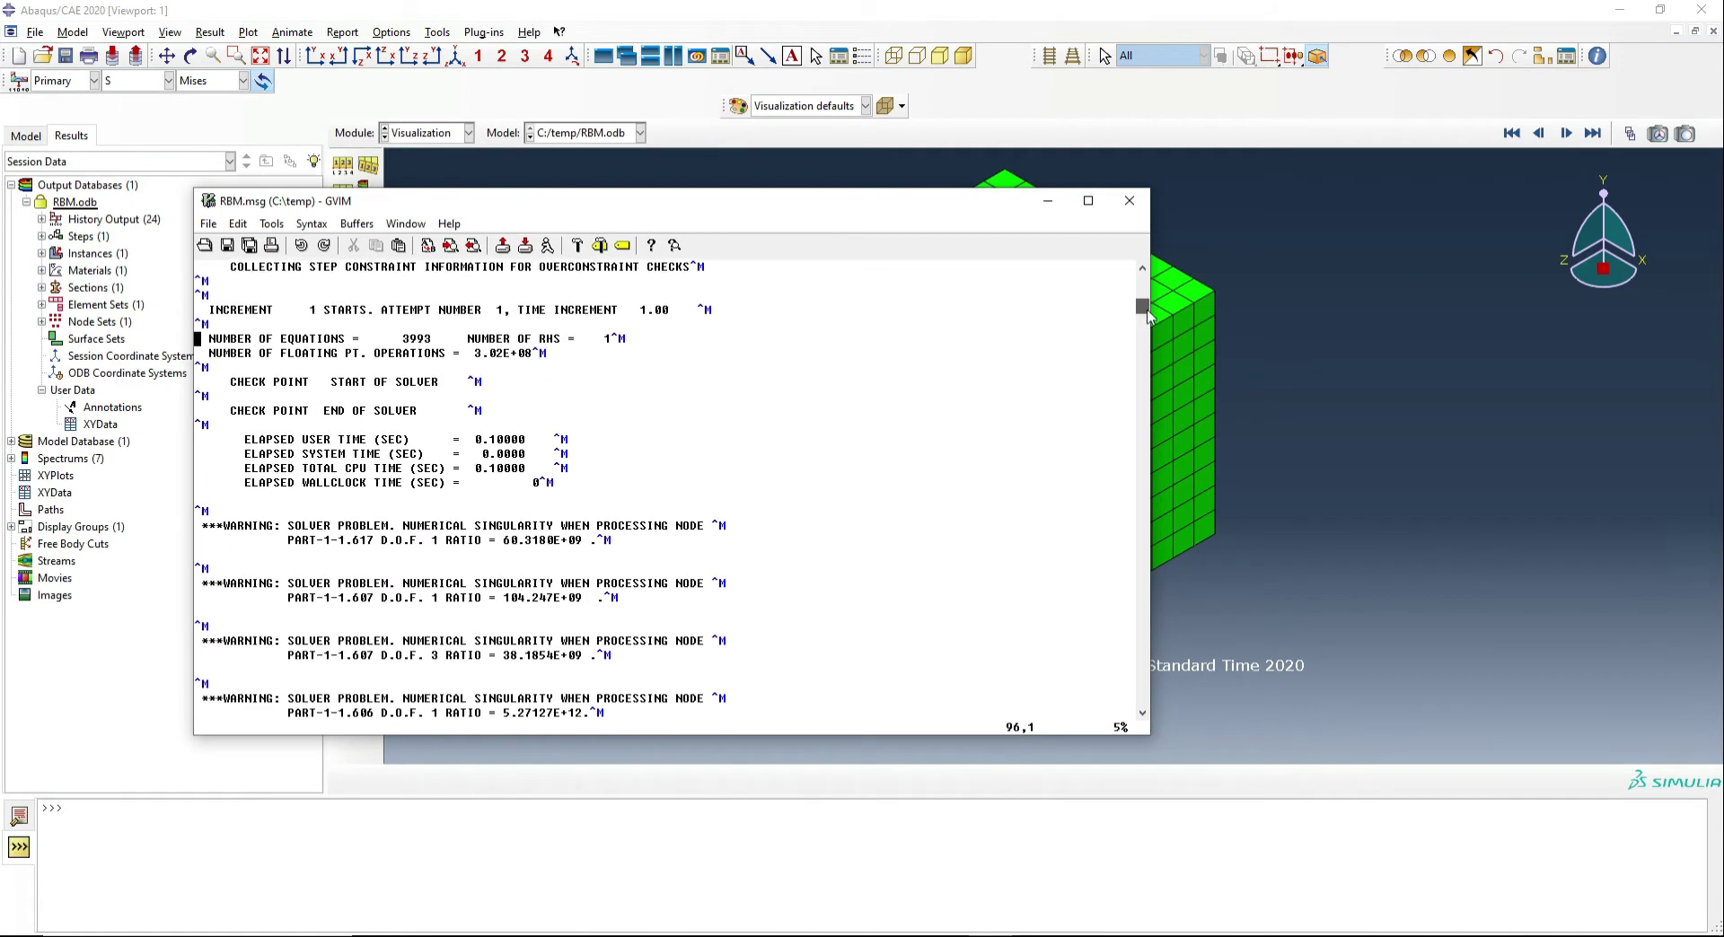
scroll(974, 470, "down", 8)
scroll(1024, 487, "down", 1)
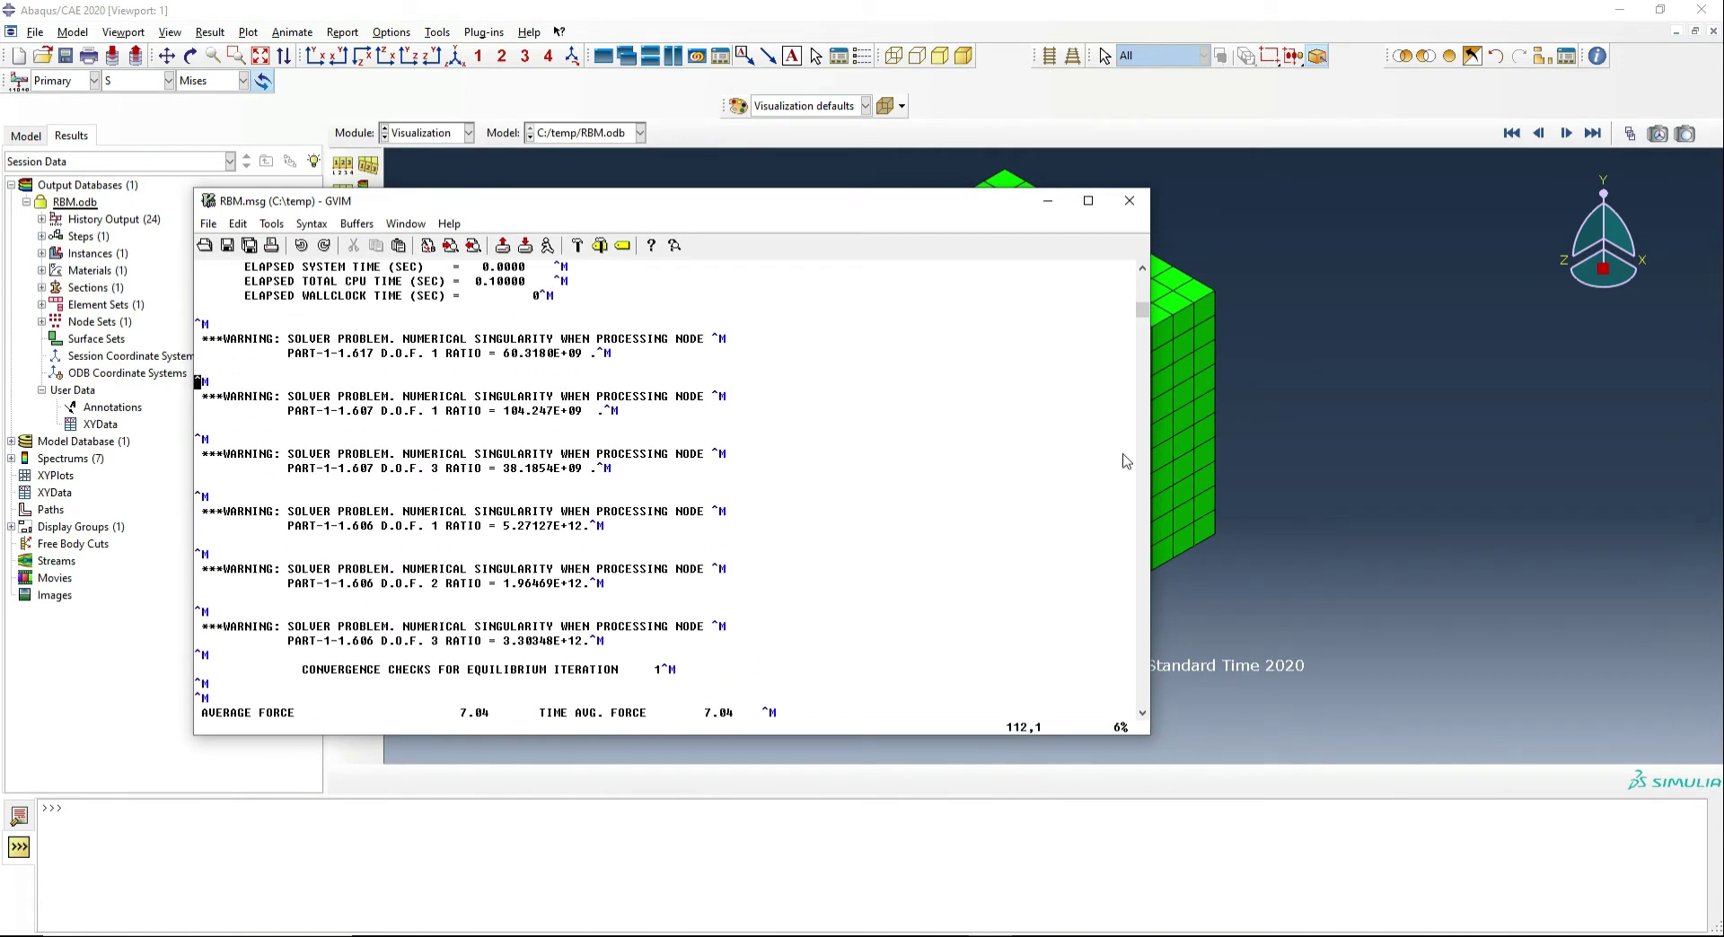
scroll(1123, 461, "up", 1)
scroll(599, 583, "down", 1)
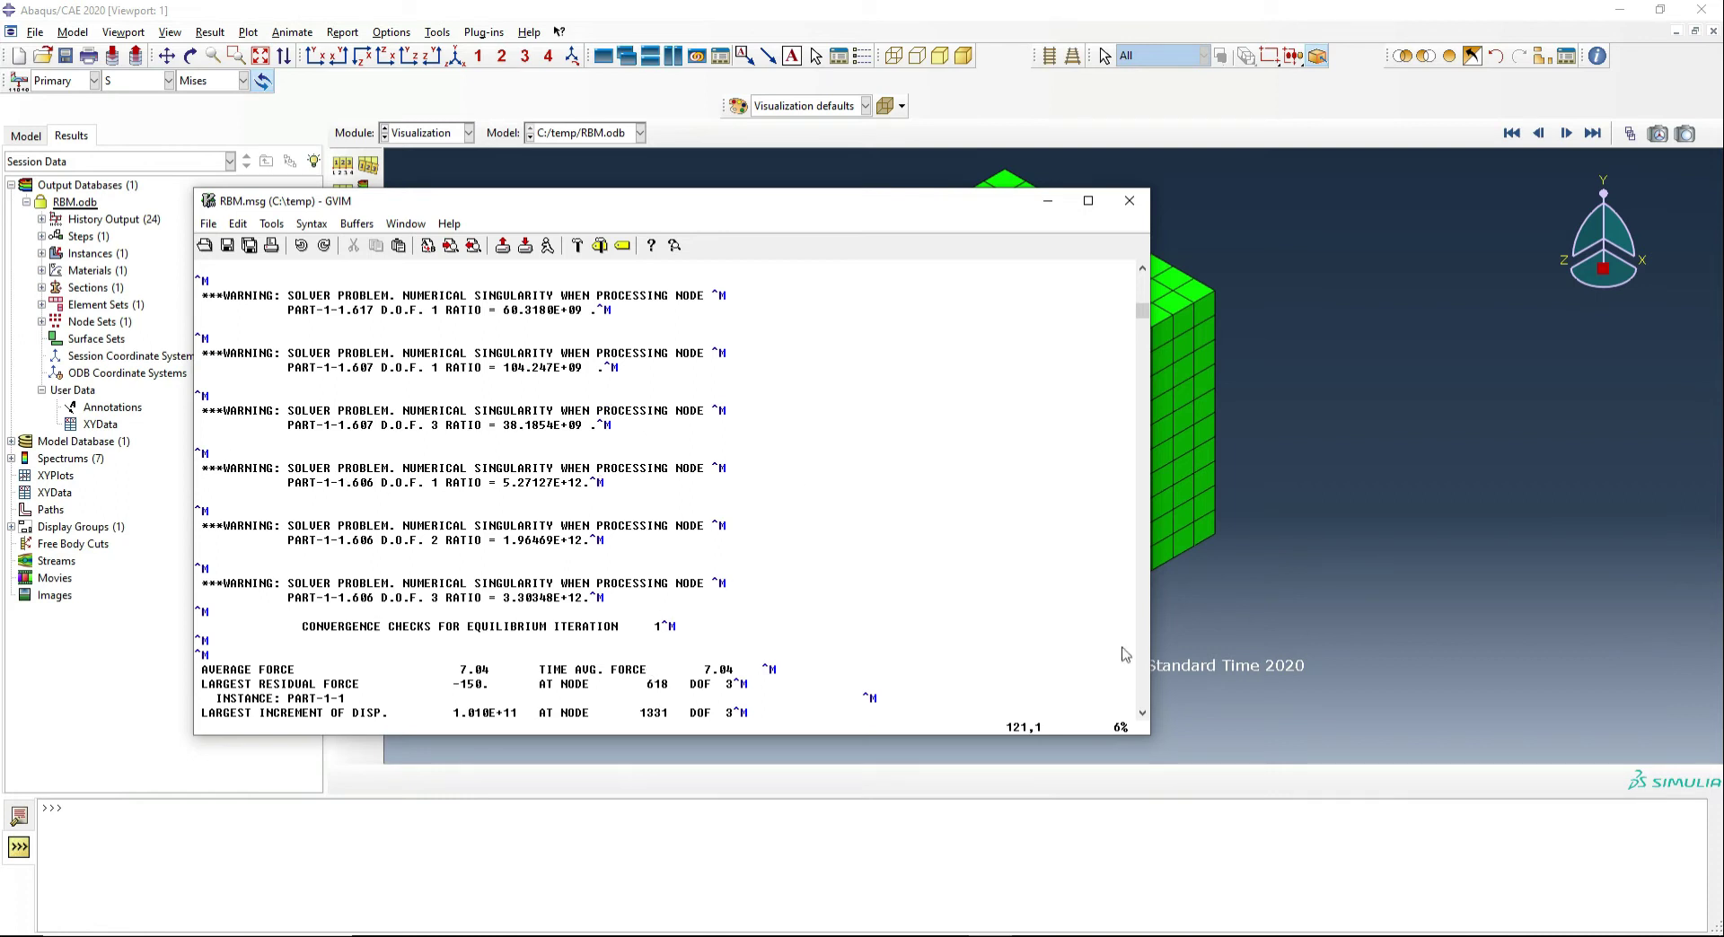
left_click(1288, 384)
left_click(1541, 55)
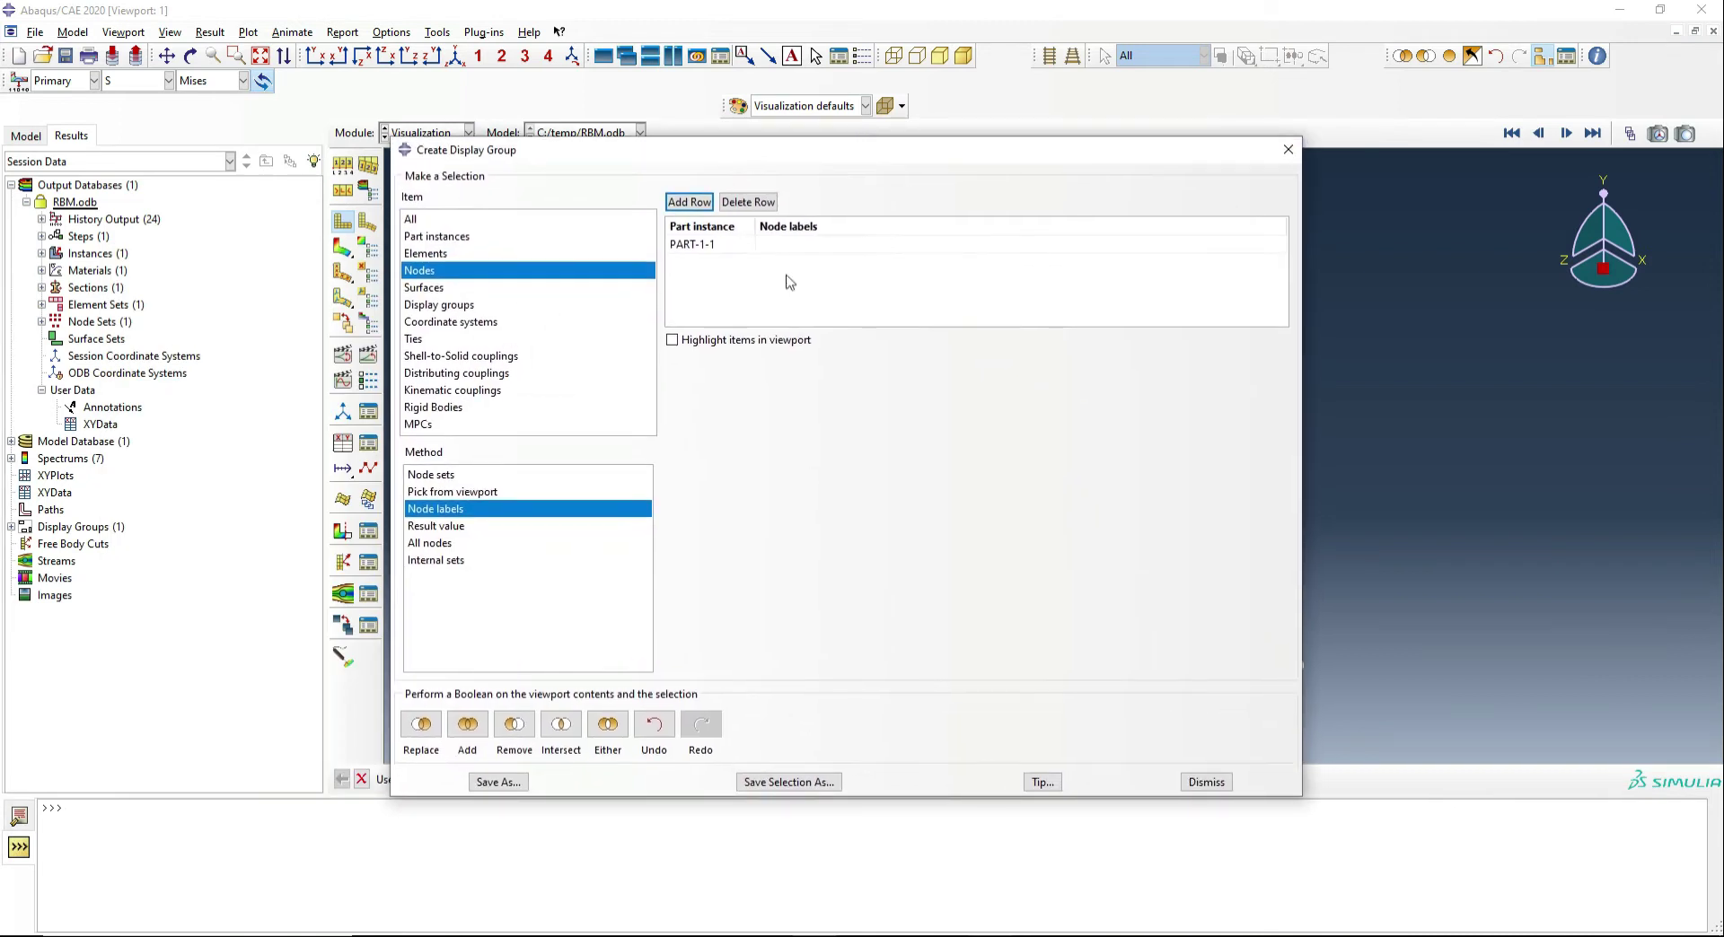
- Highlight node 606 of PART-1-1 in the viewport and move the dialog aside
left_click(798, 246)
type("606")
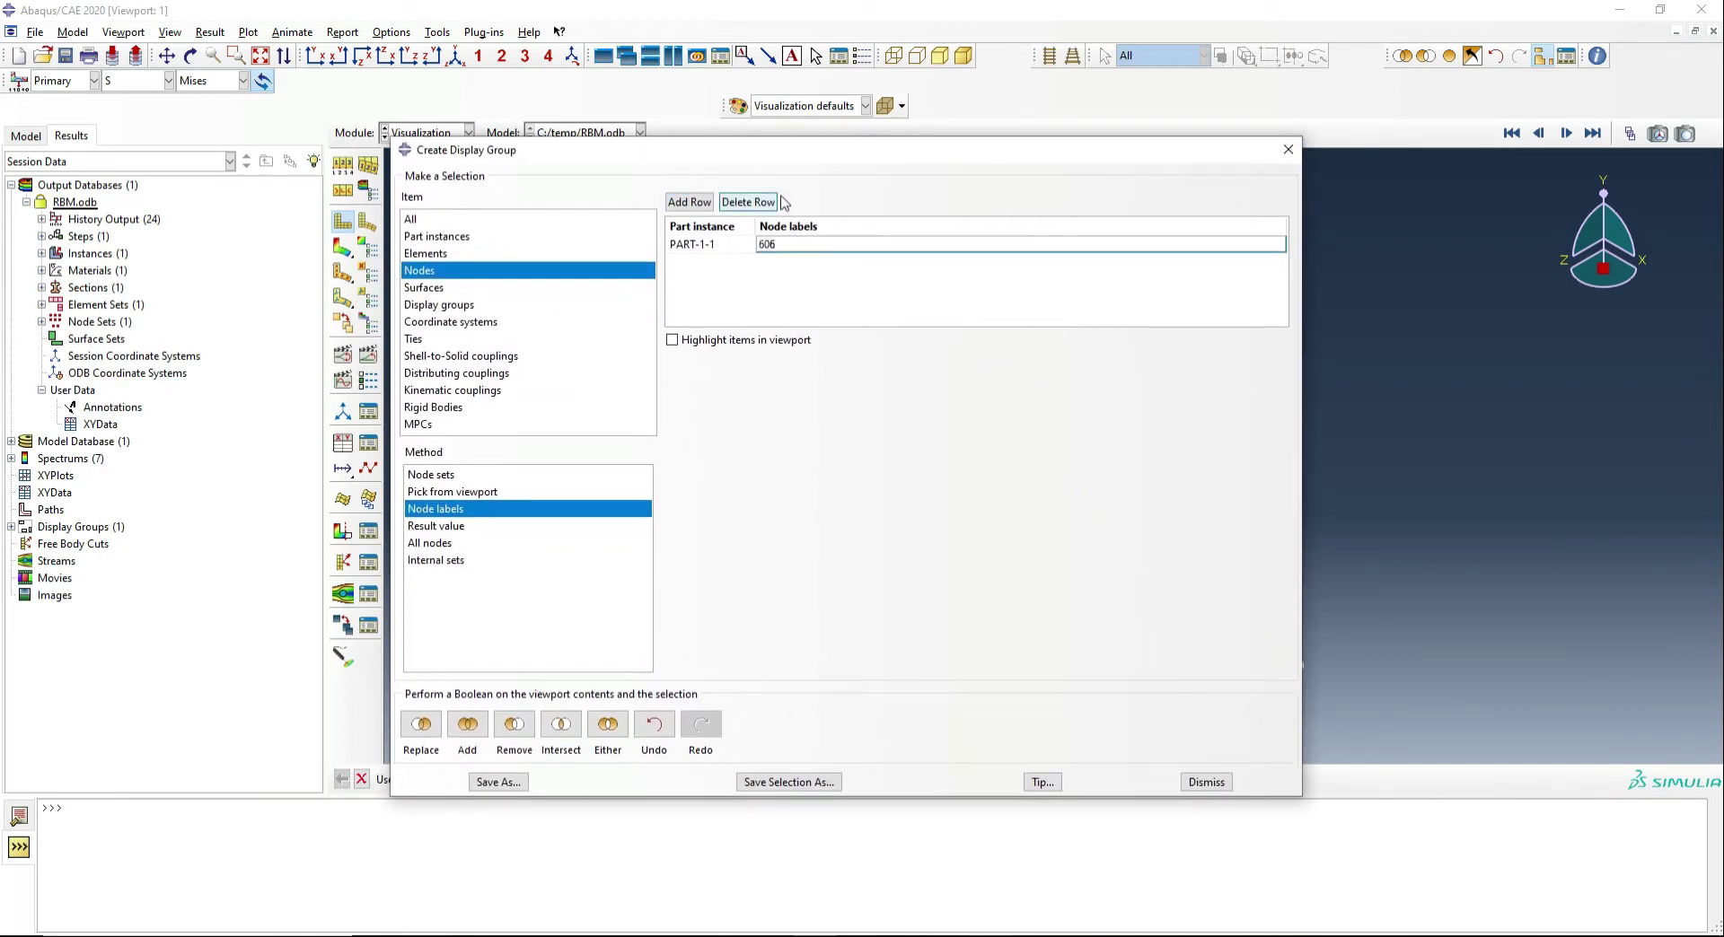
left_click(789, 343)
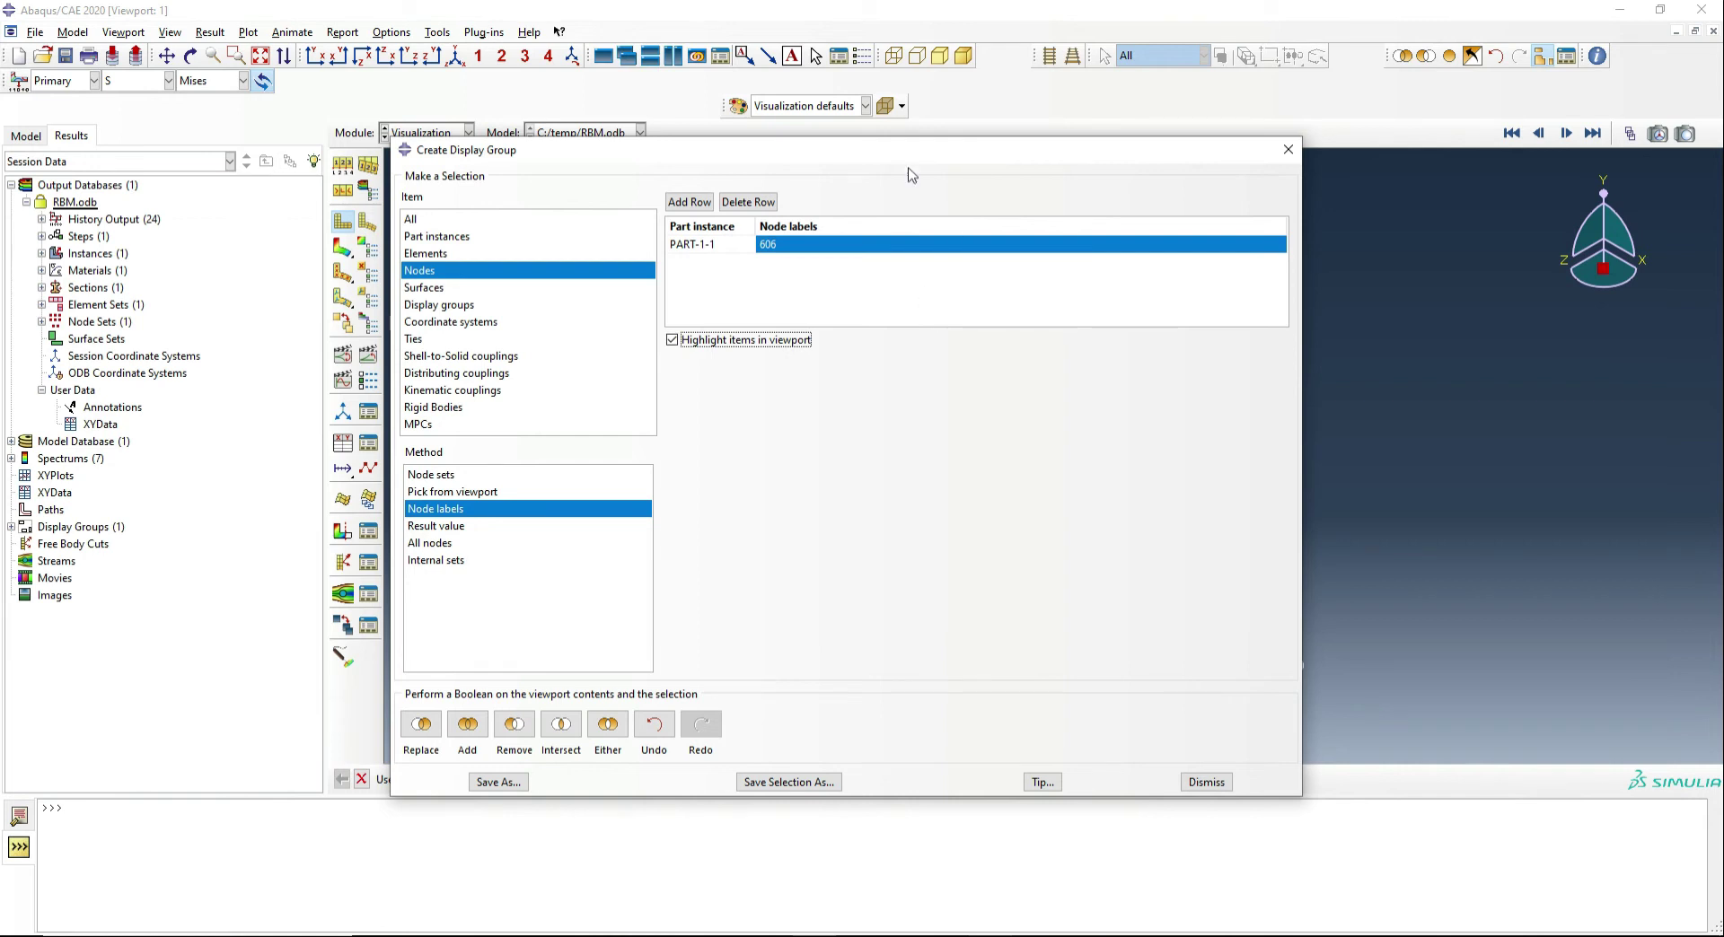
left_click_drag(903, 150, 1, 135)
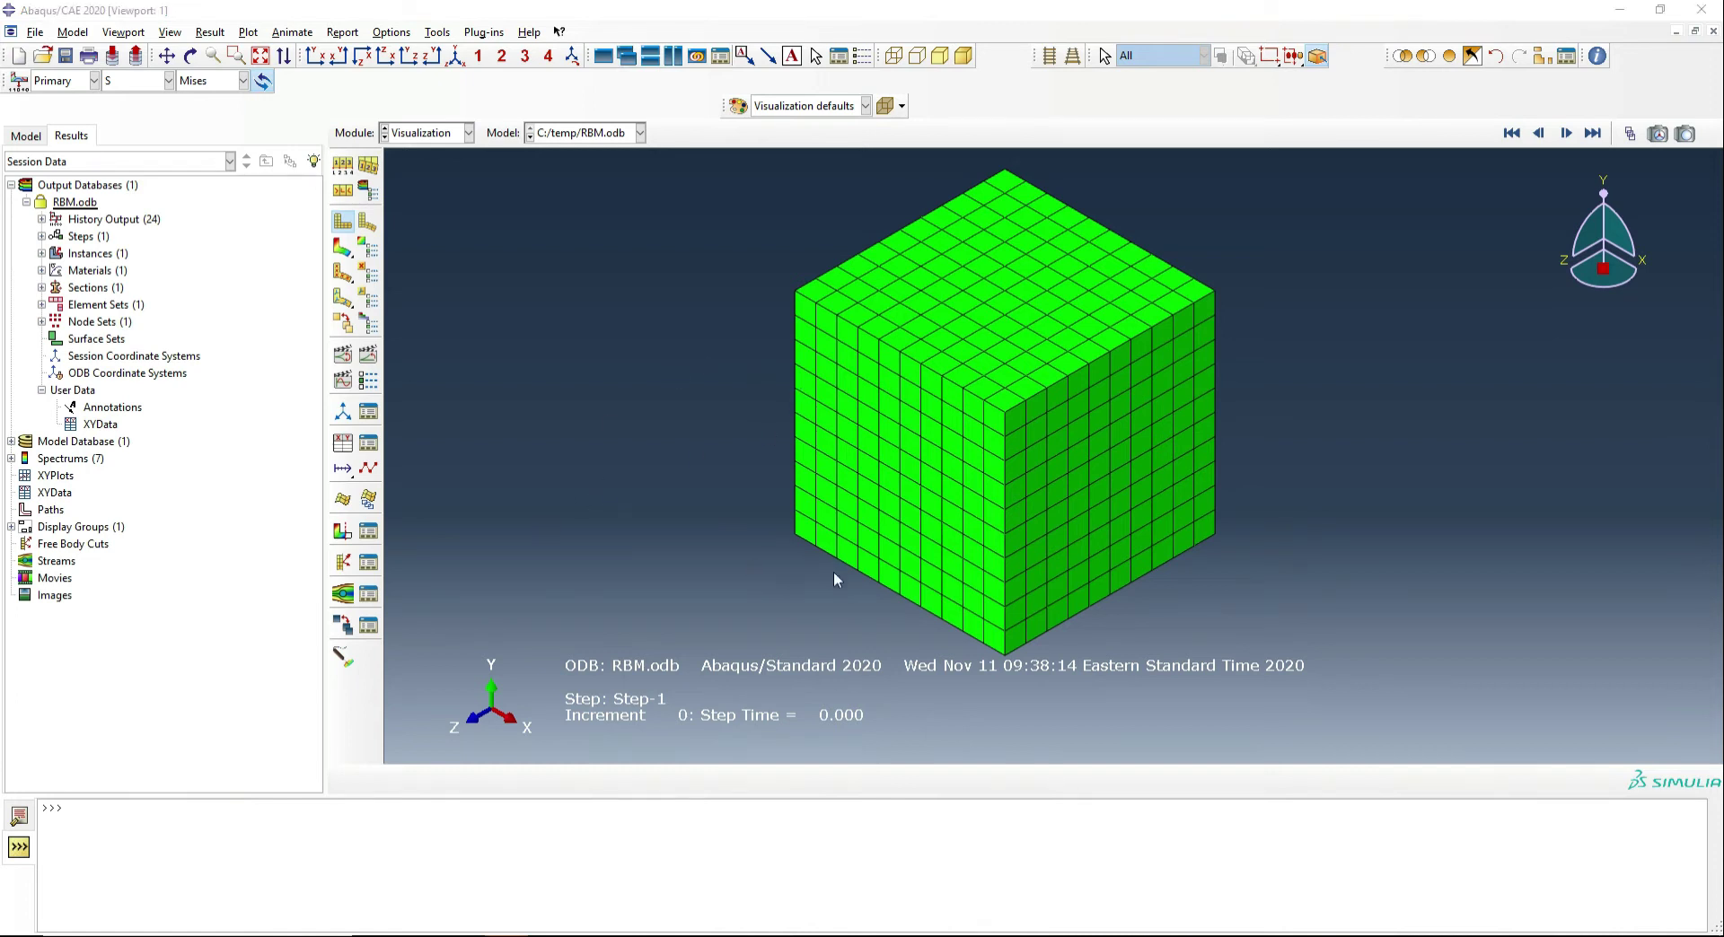
- Show the model tree and switch to the Load module
left_click(26, 136)
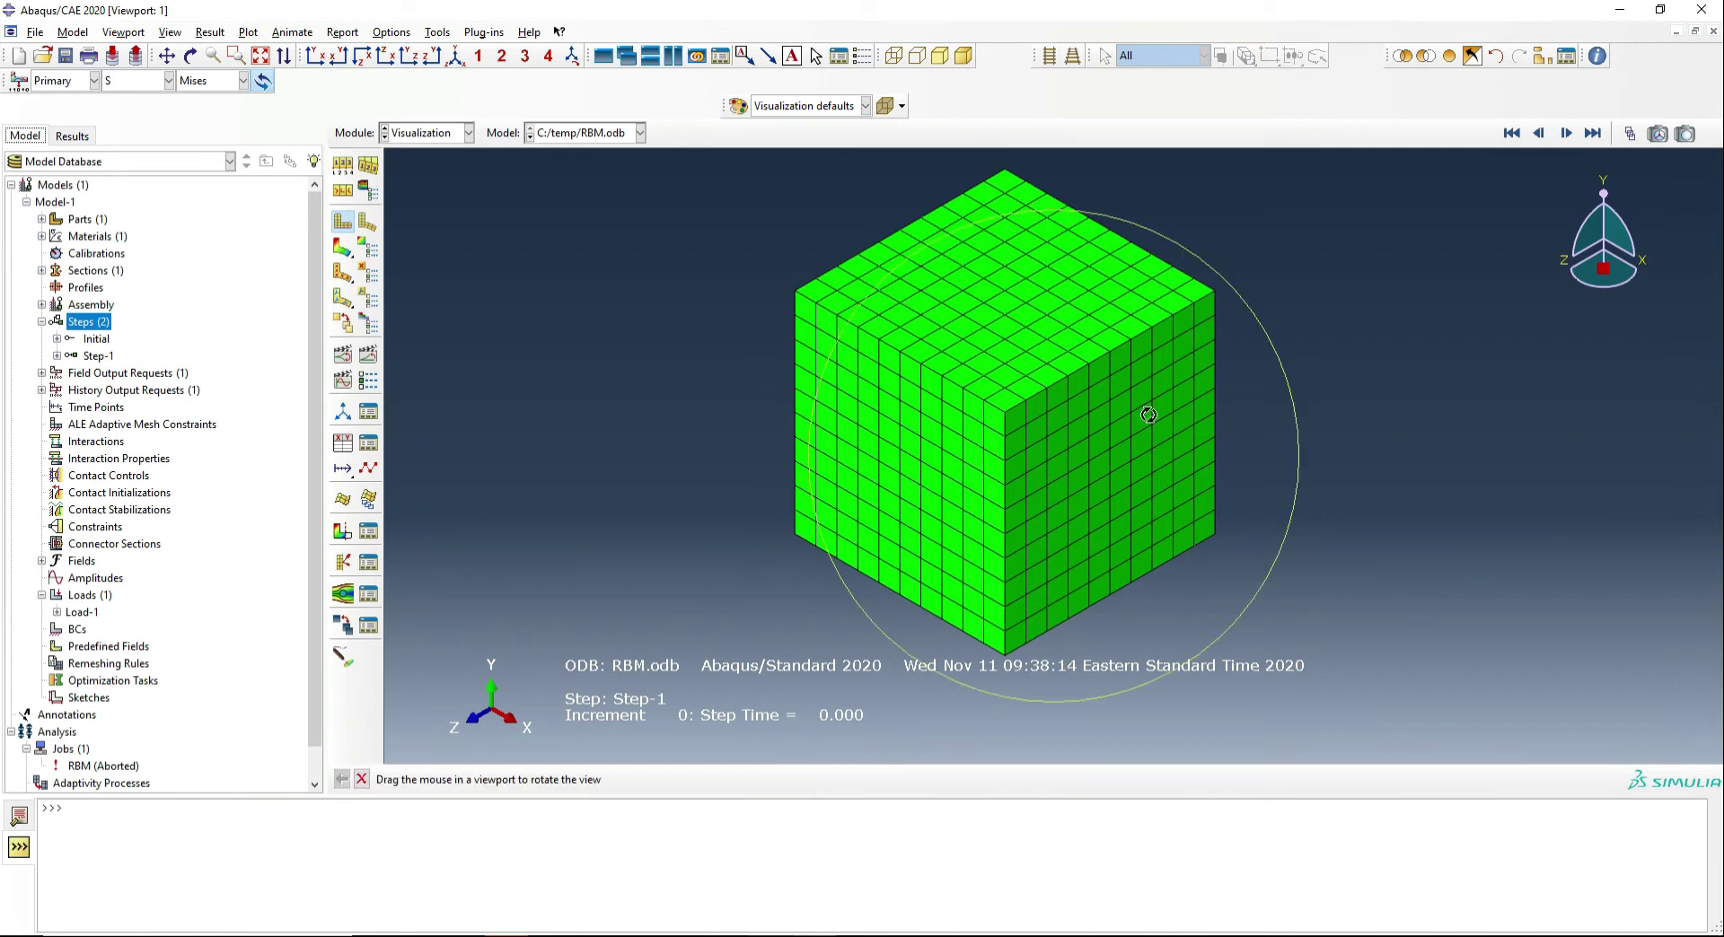
mouse_move(1024, 485)
left_mouse_down("ctrl+alt")
mouse_move(1115, 553)
mouse_move(415, 275)
left_mouse_up("ctrl+alt")
left_click(467, 133)
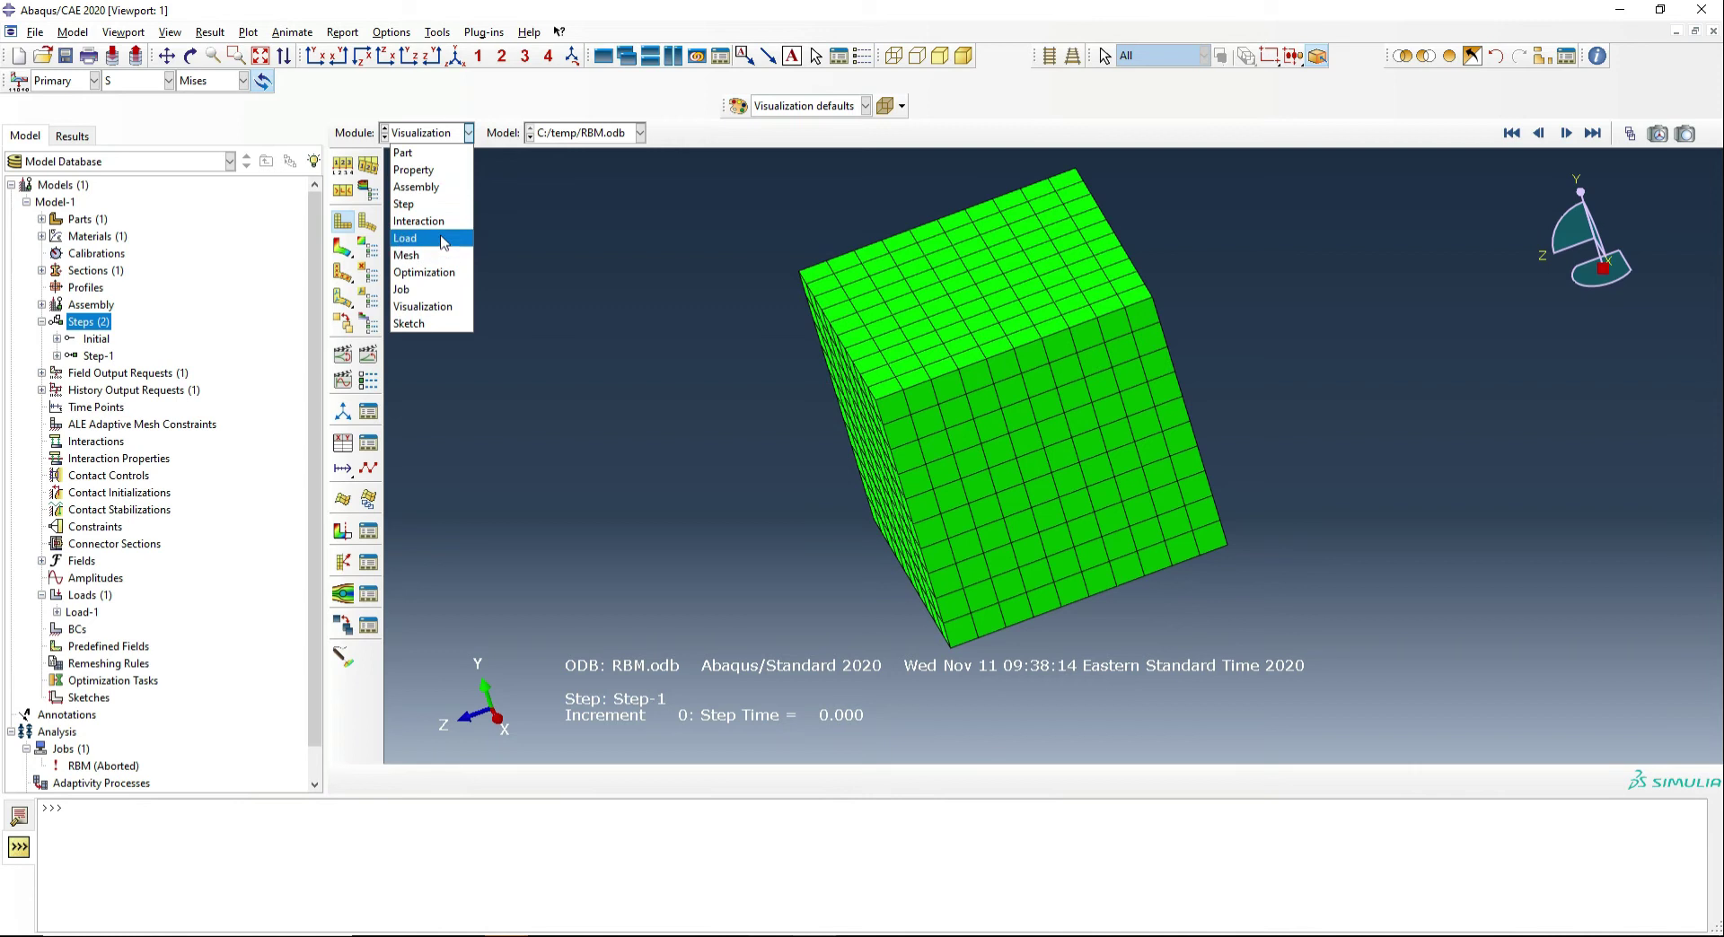
left_click(408, 237)
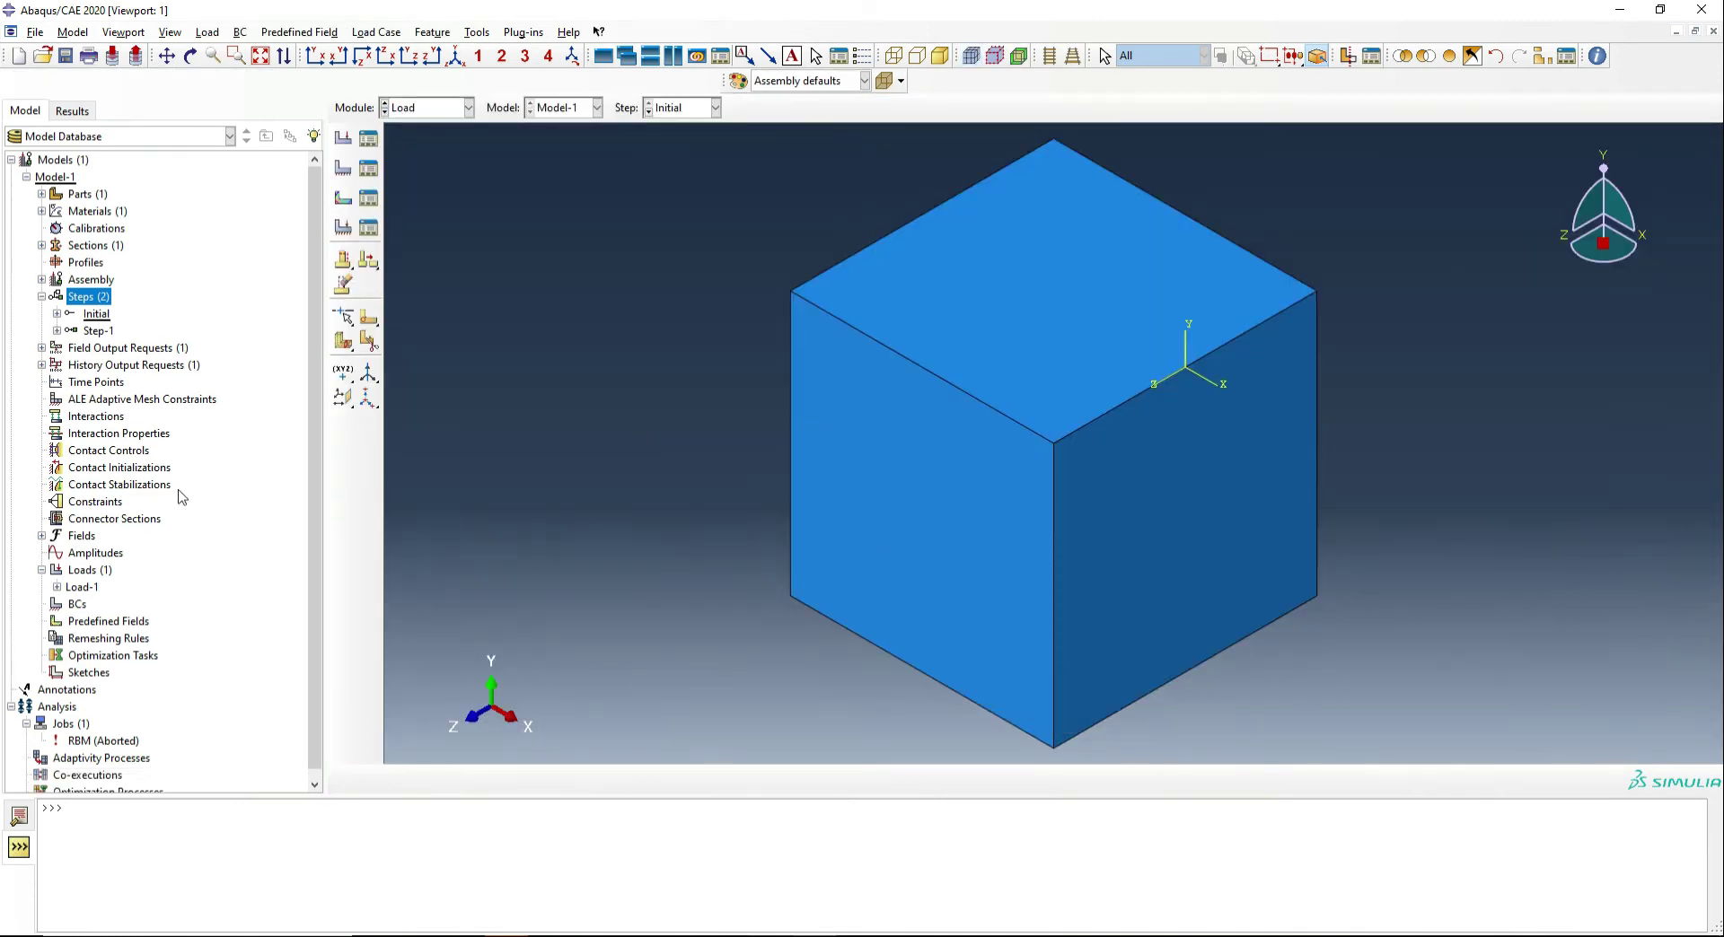
scroll(148, 498, "down", 1)
- Review the Load-1 pressure load settings and accept them unchanged
left_click(81, 582)
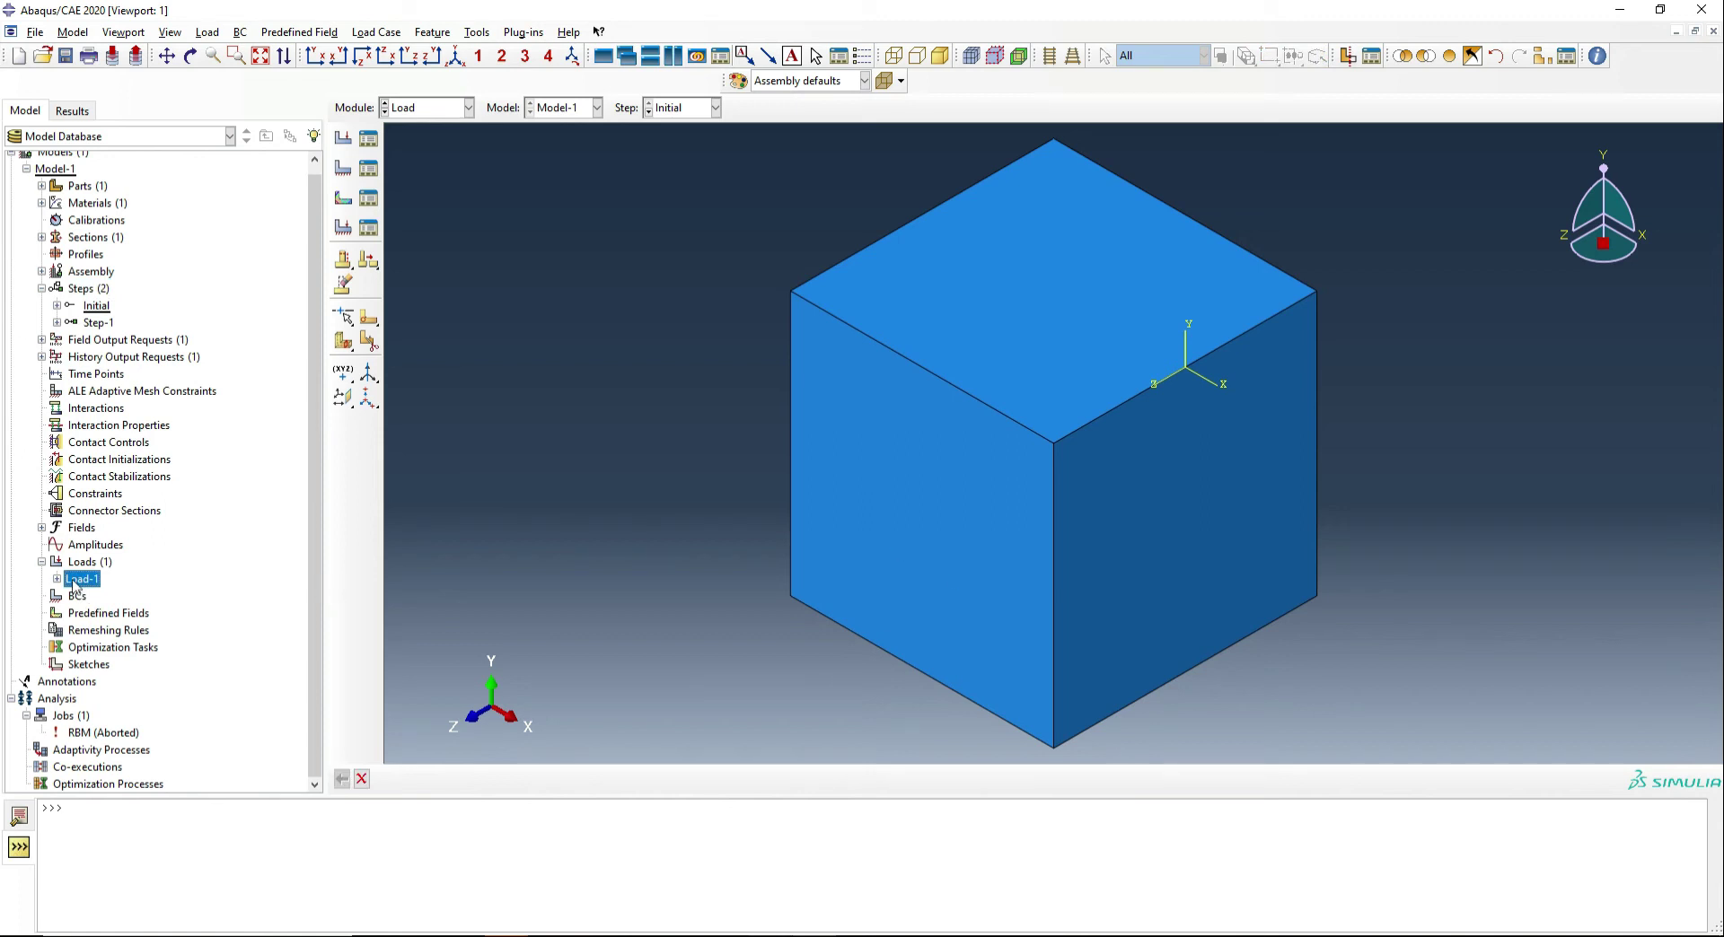
double_click(79, 582)
left_click(526, 498)
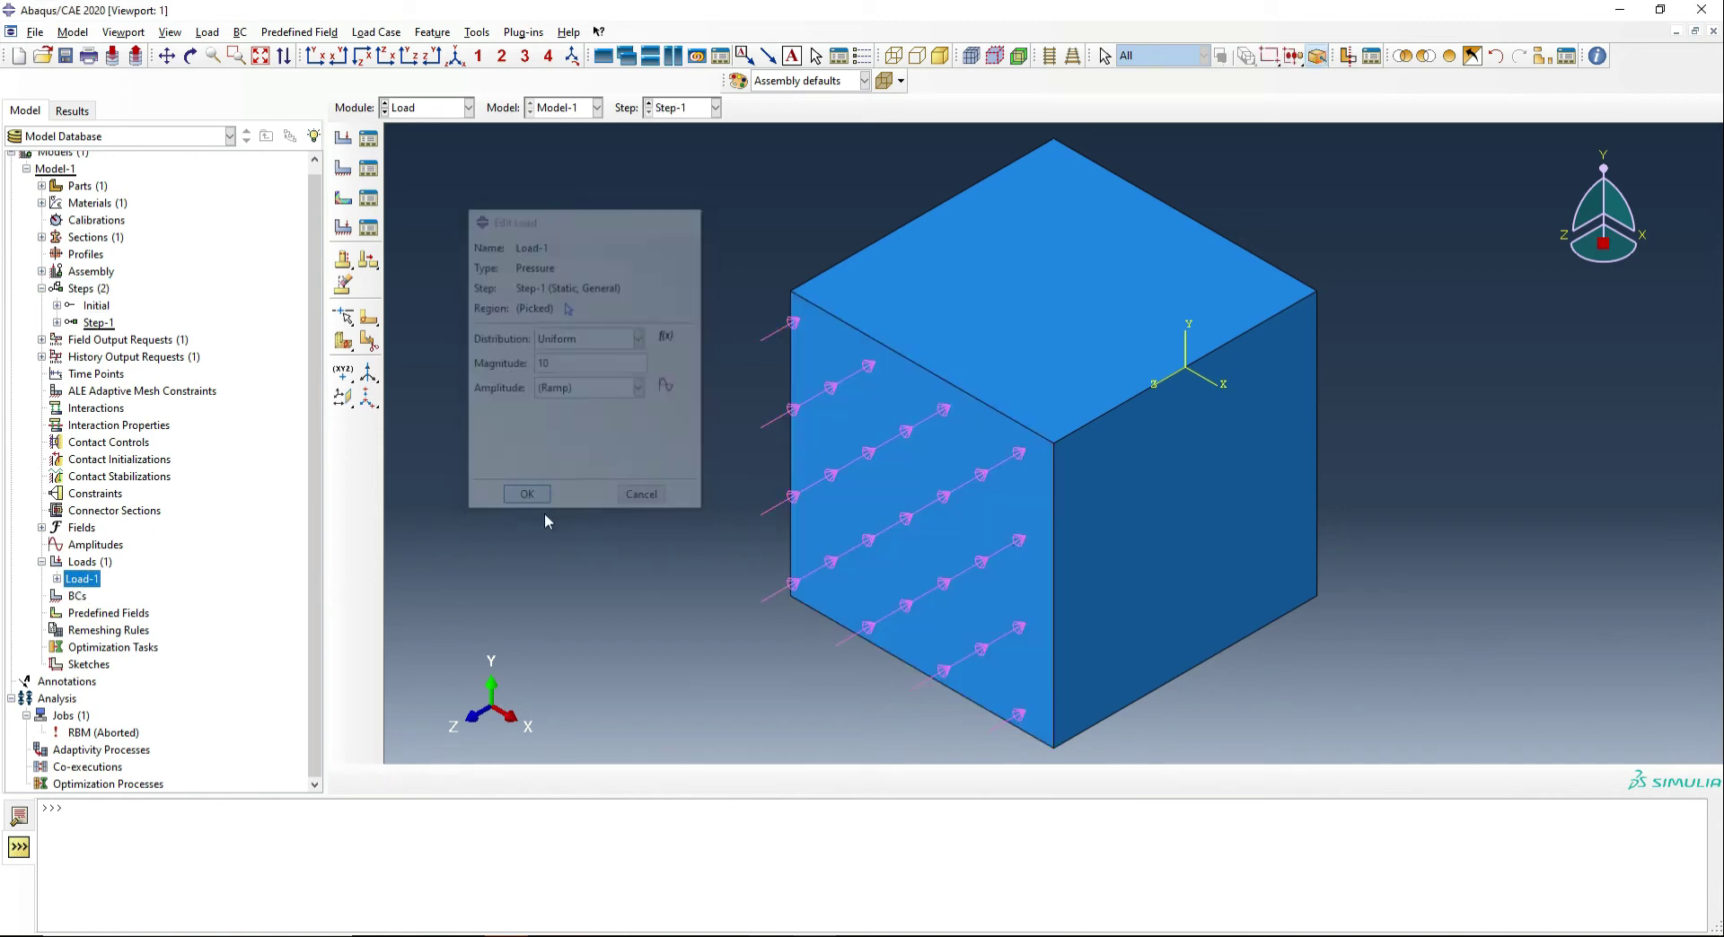
left_click_drag(1156, 530, 933, 542, "ctrl+alt")
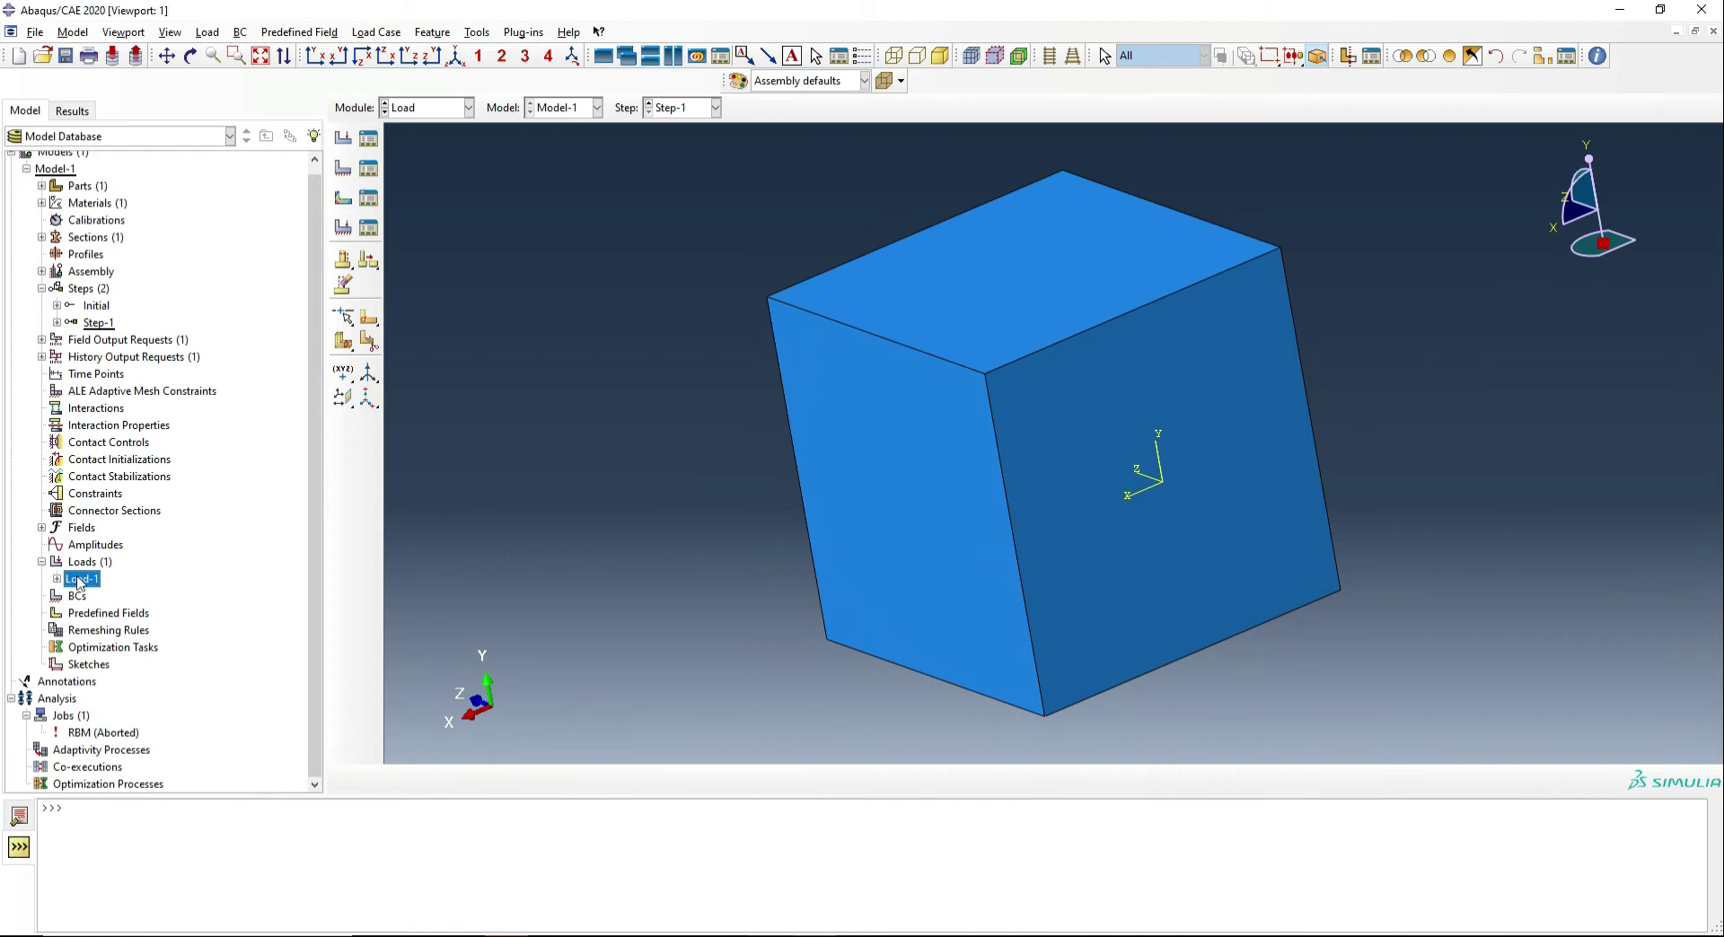
- Start and cancel a new load, then select the predefined fields entry
double_click(89, 561)
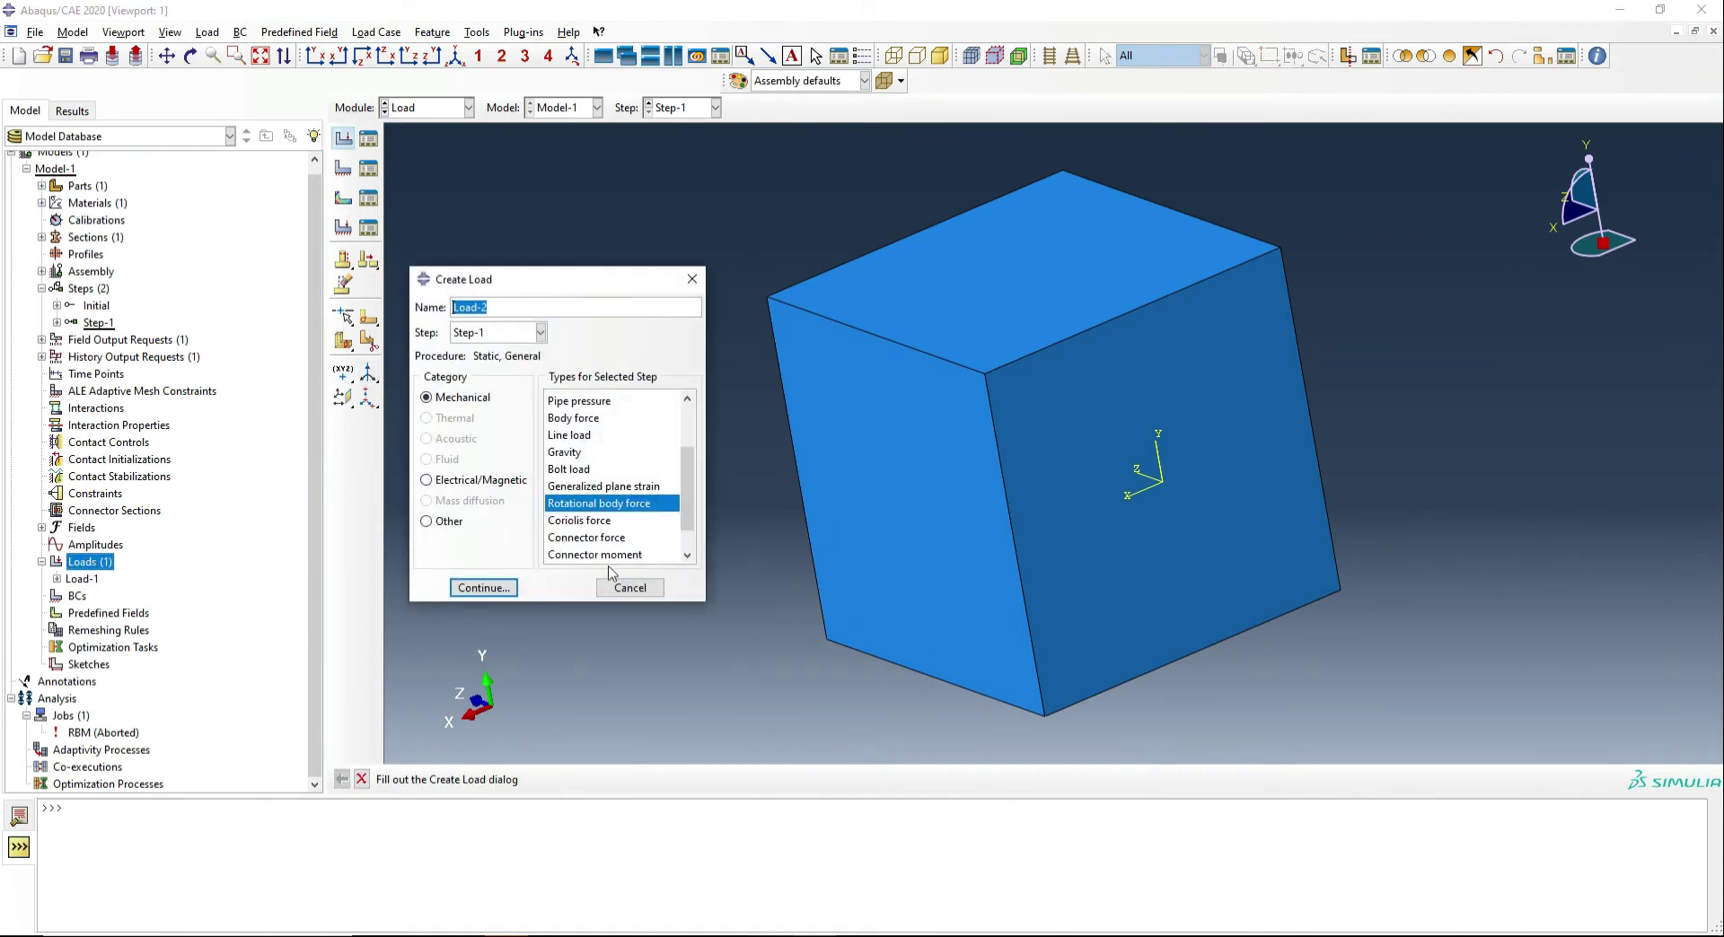
left_click(630, 587)
left_click(65, 614)
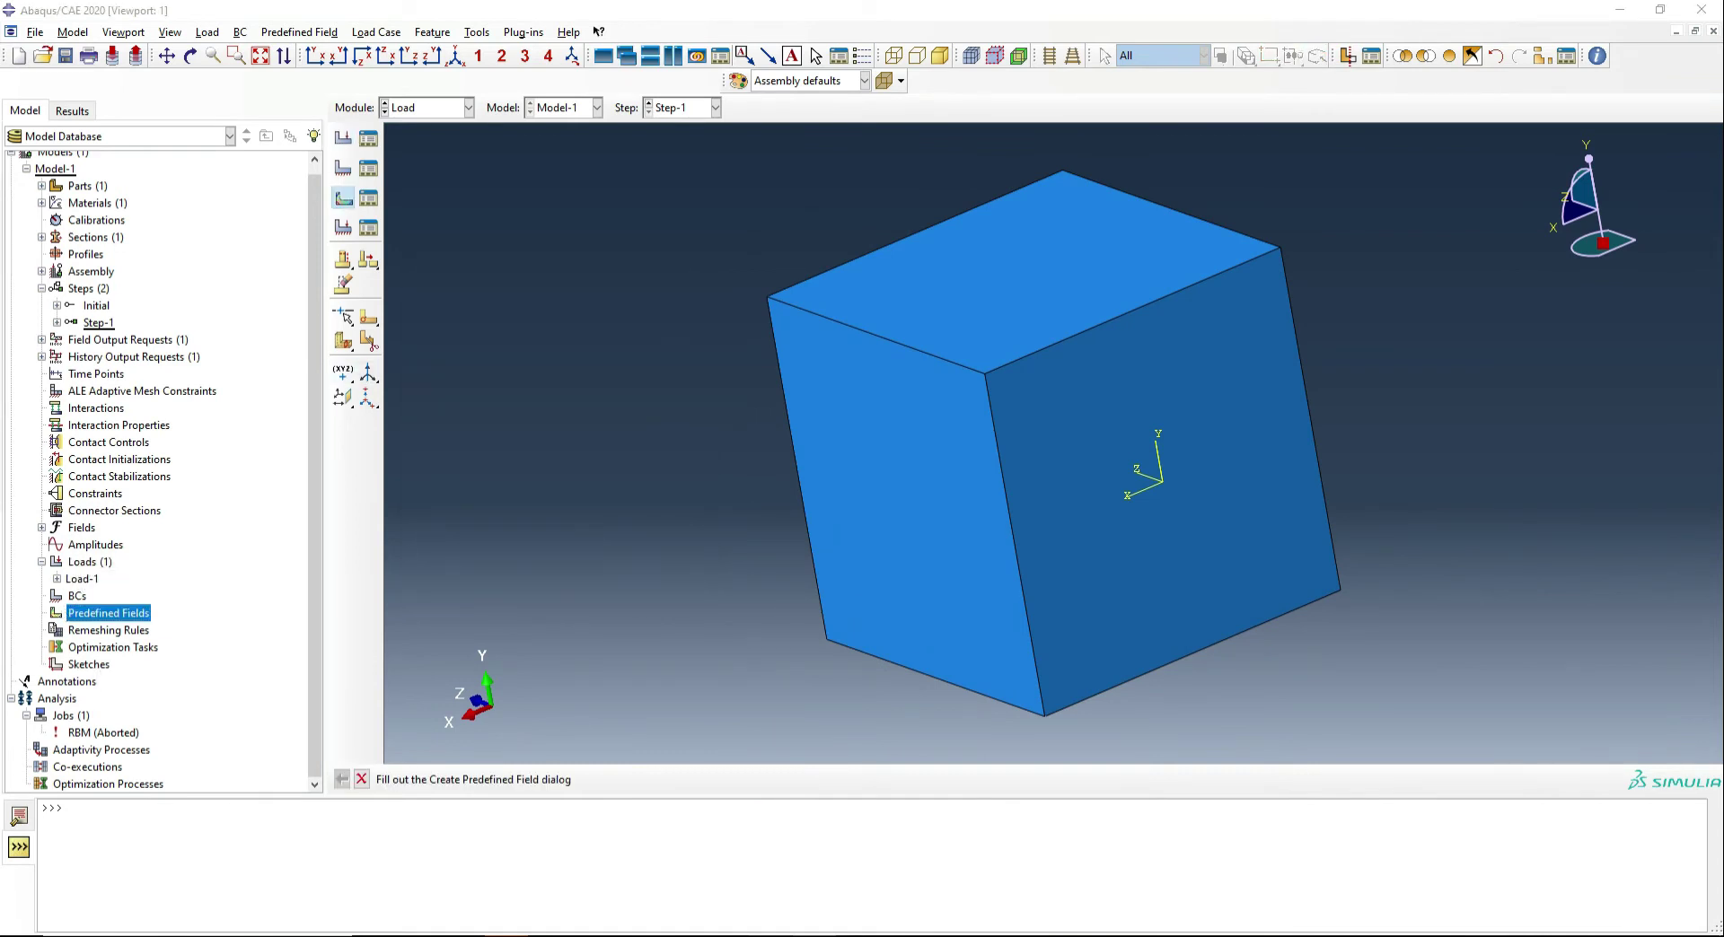
- Create an ENCASTRE boundary condition on the cube's right face
left_click(74, 597)
double_click(75, 597)
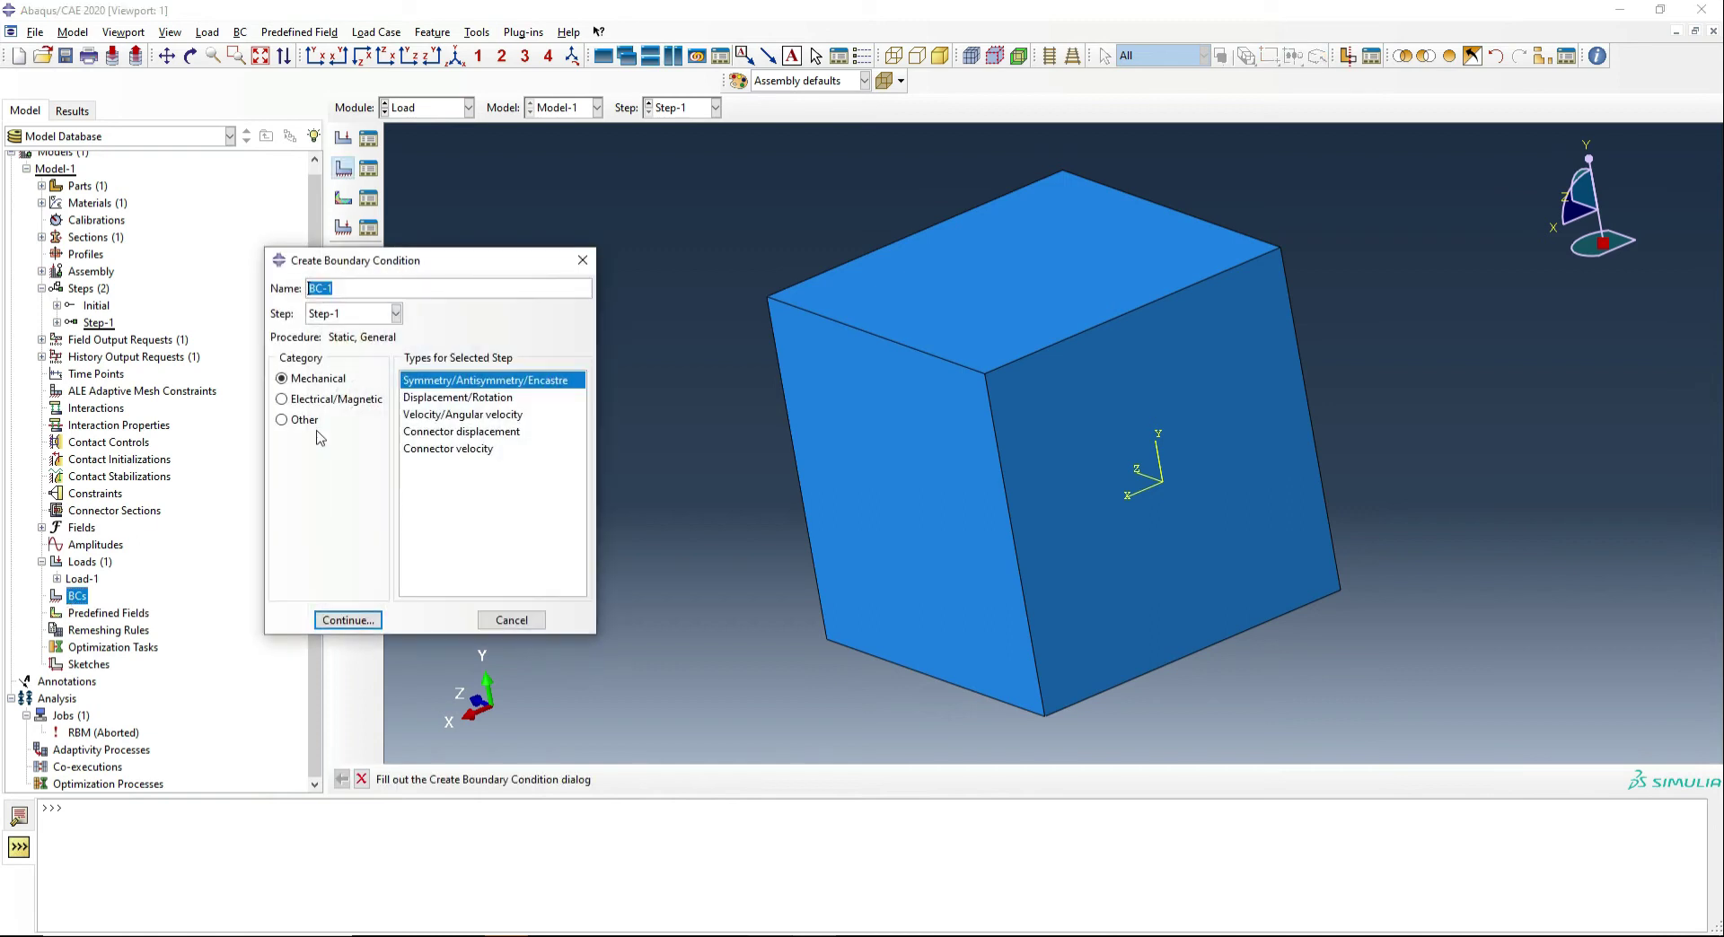
left_click(325, 618)
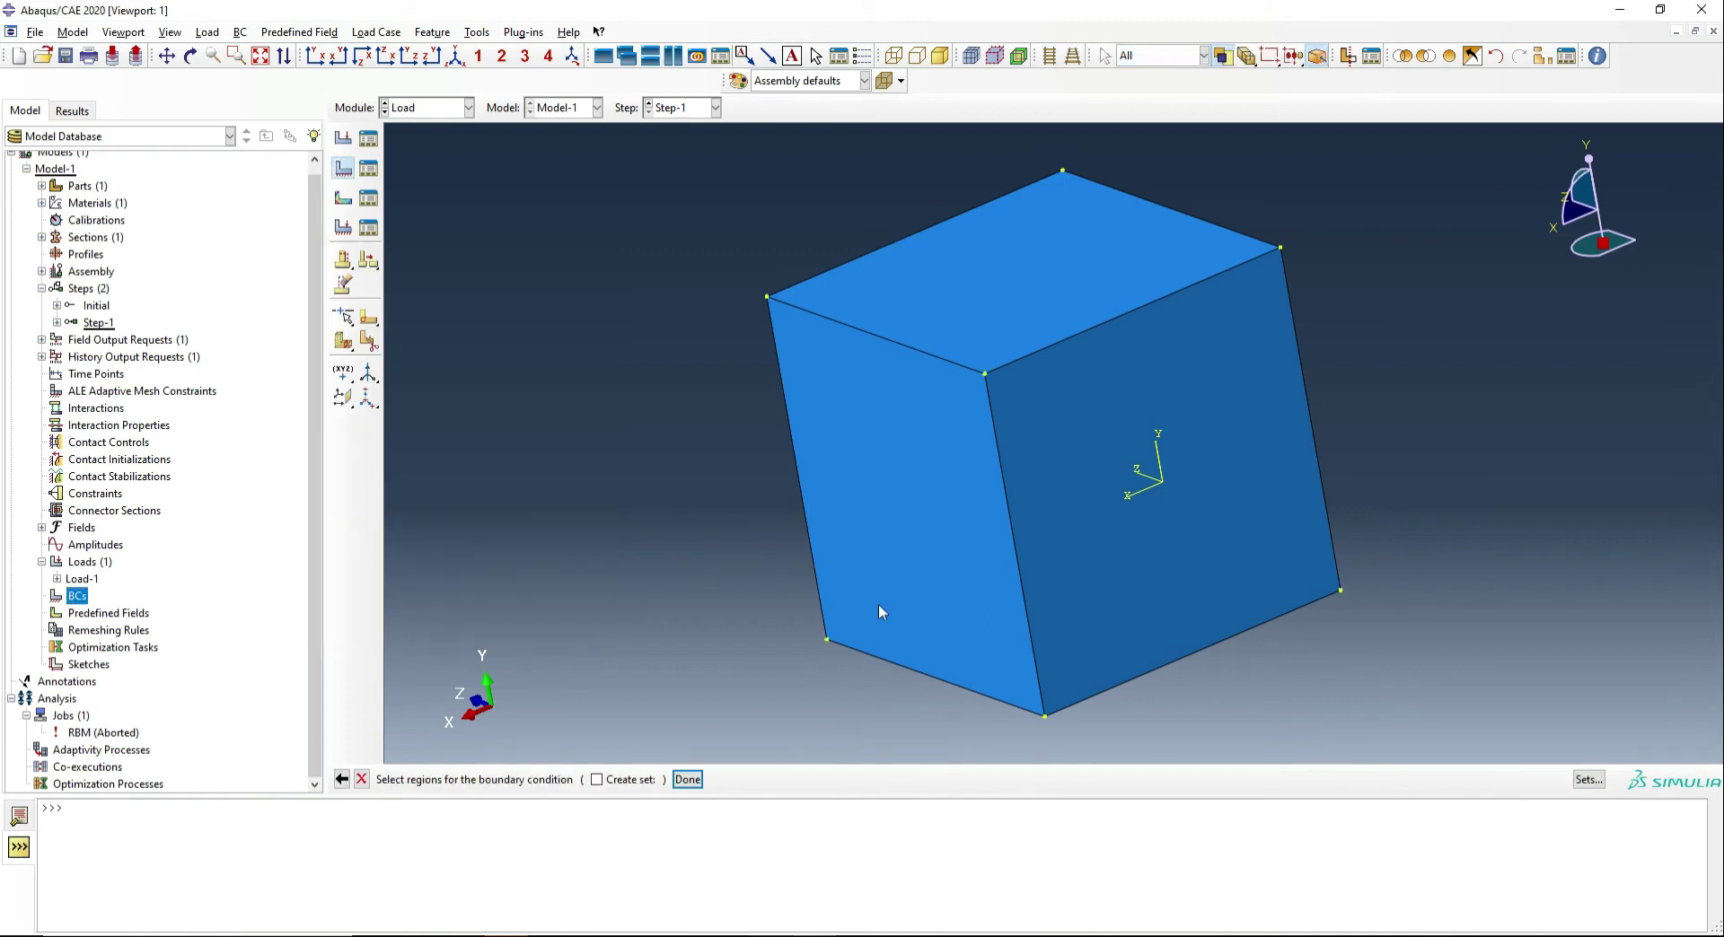
left_click(1072, 545)
left_click(687, 780)
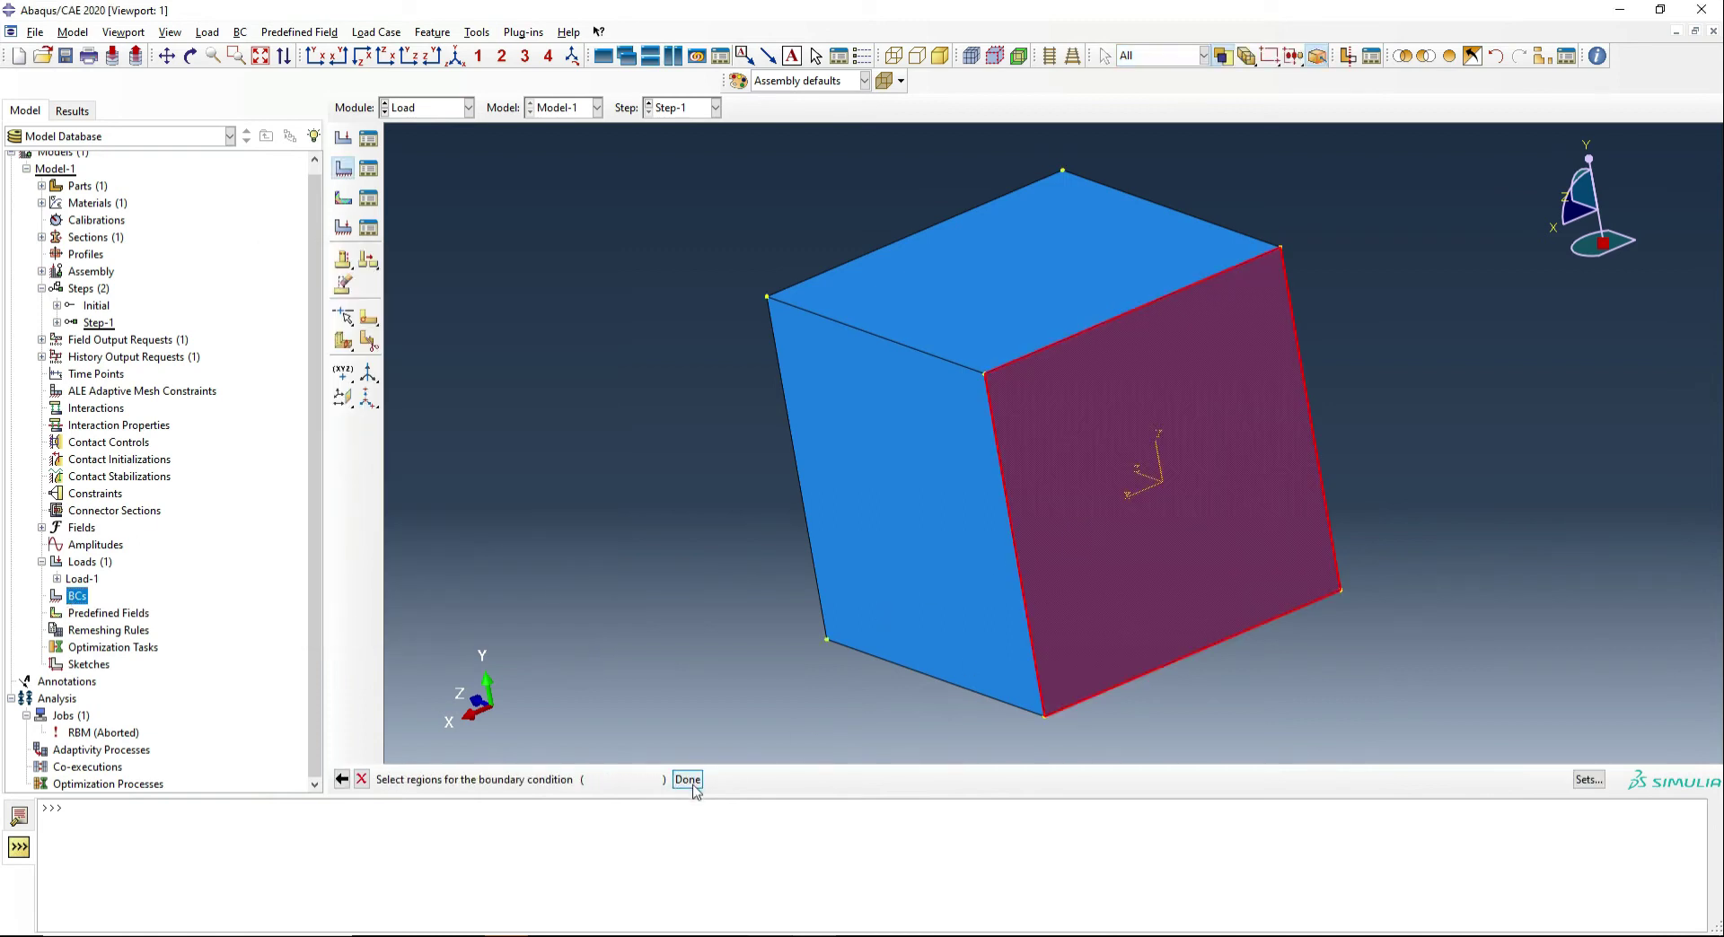
left_click(300, 625)
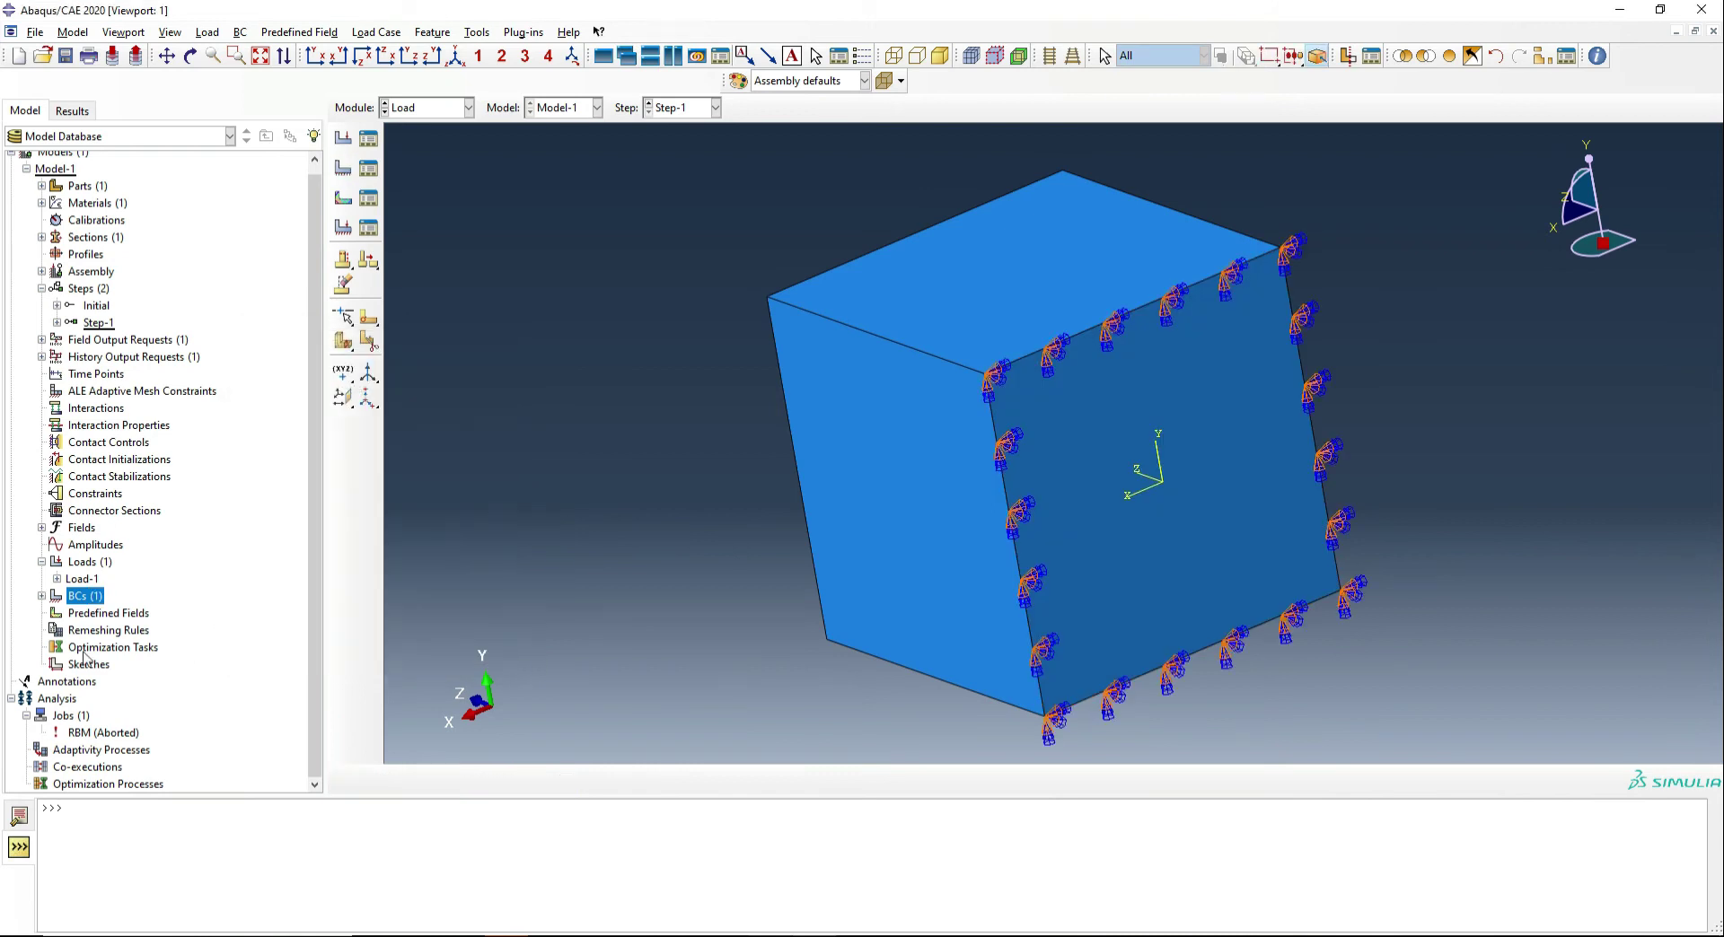
- Submit job RBM, allow overwriting its earlier files, and dismiss the monitor after completion
right_click(133, 732)
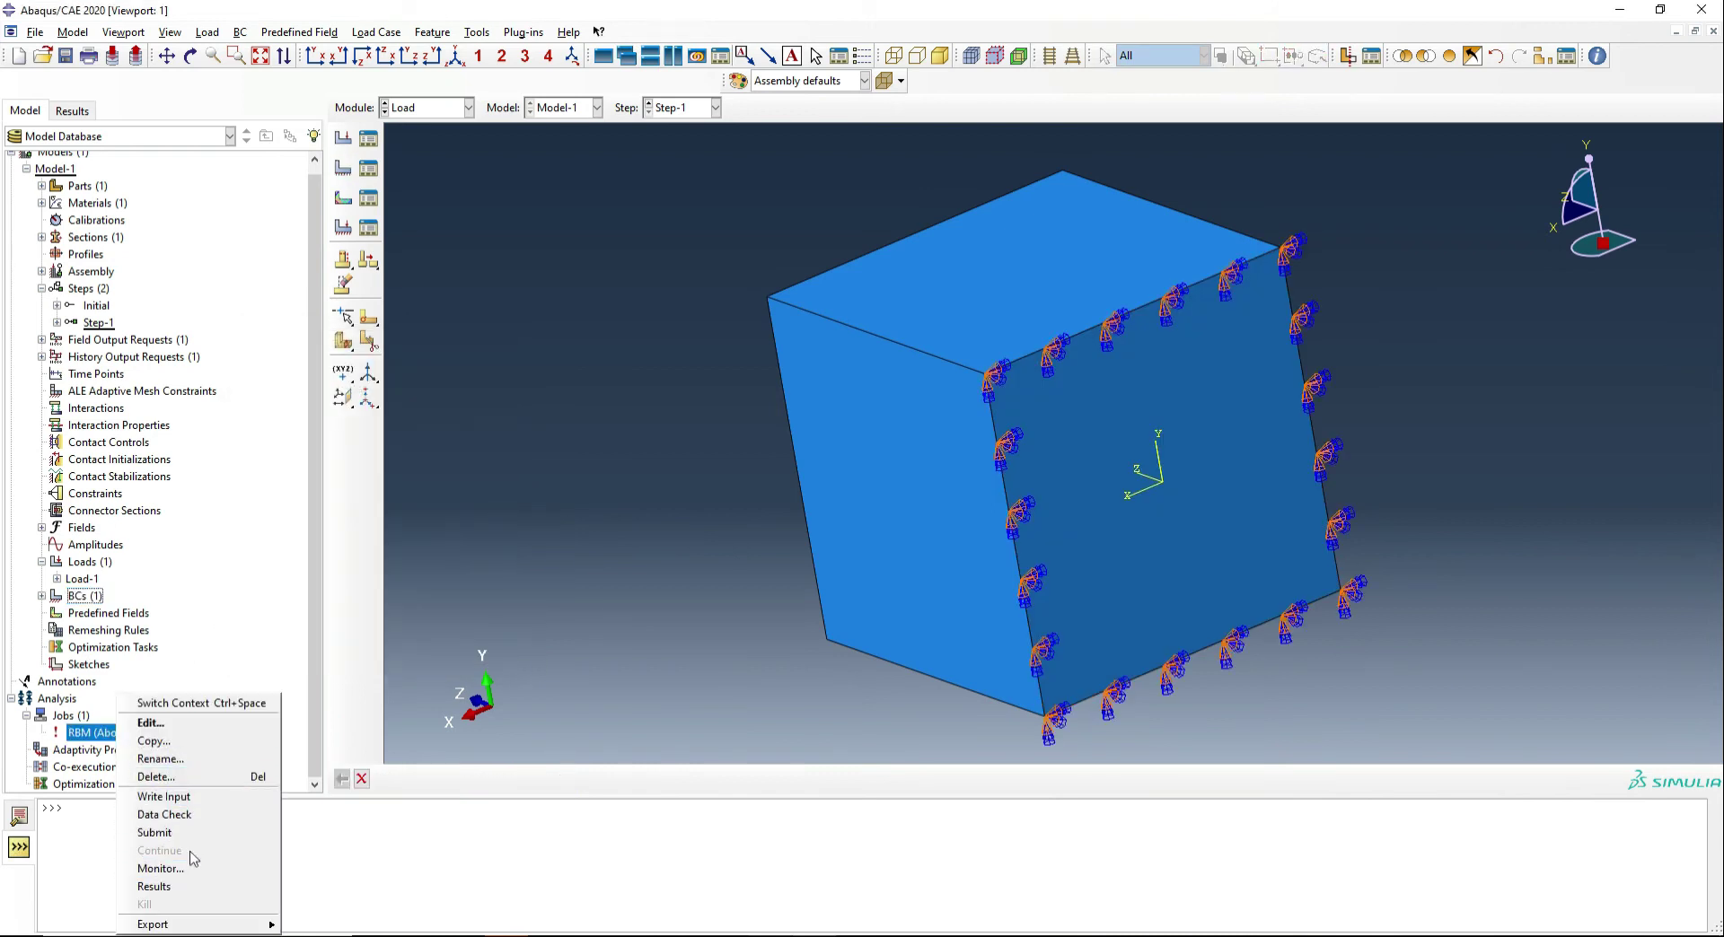
left_click(190, 845)
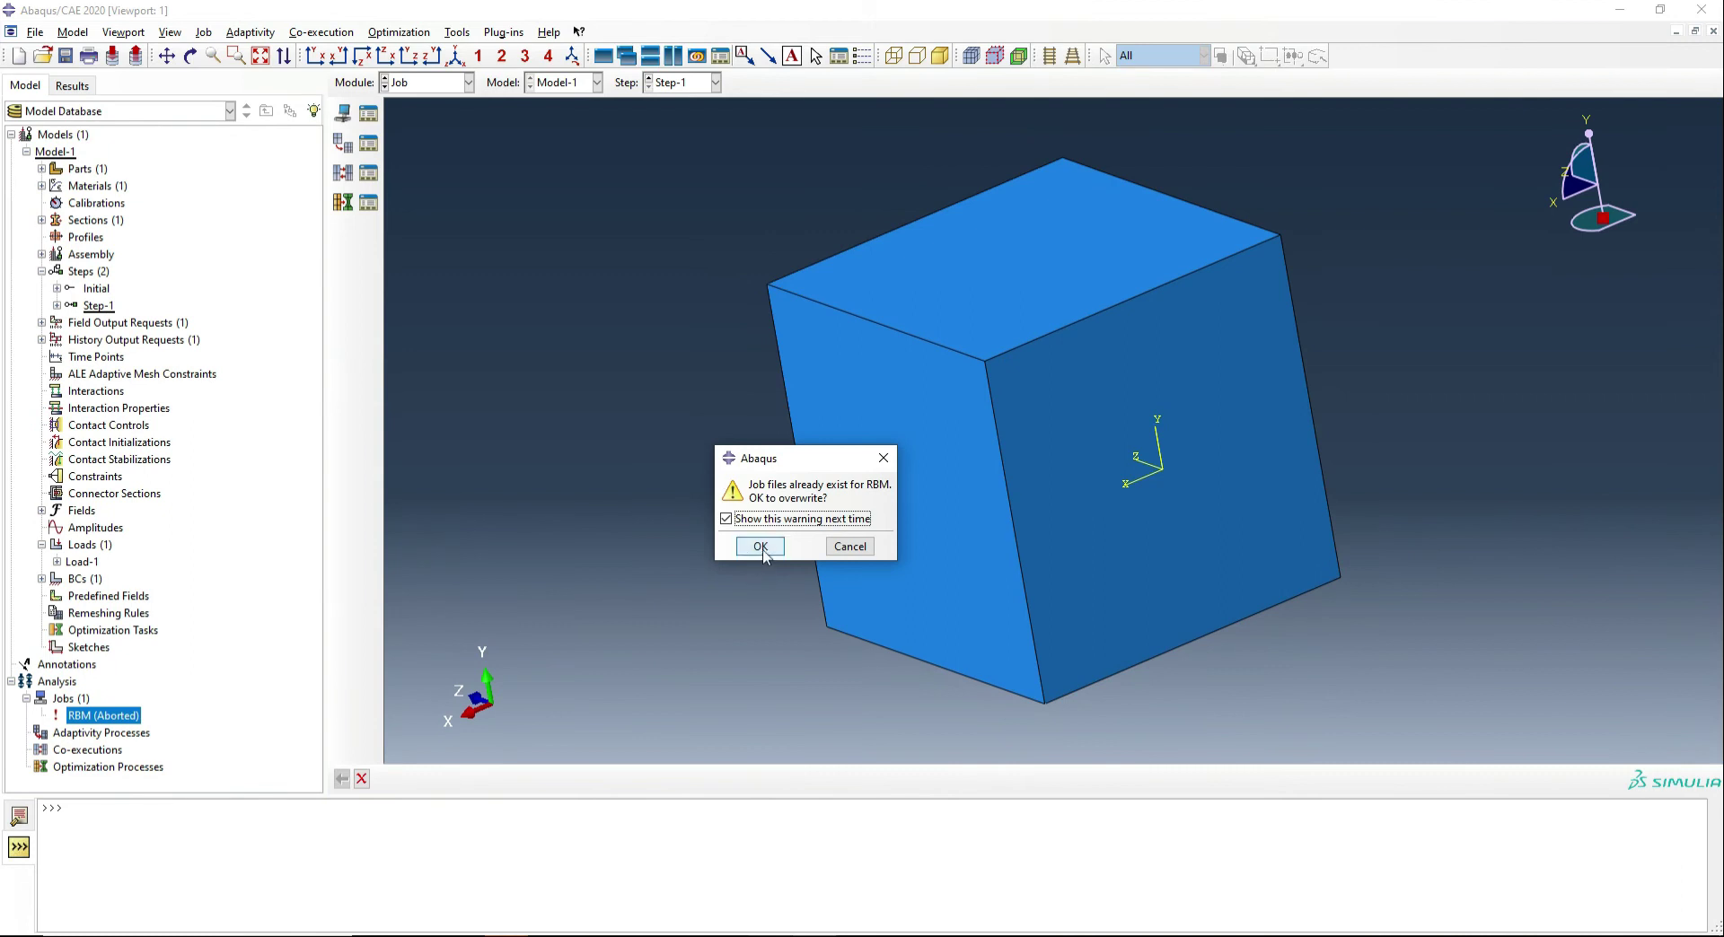
left_click(761, 549)
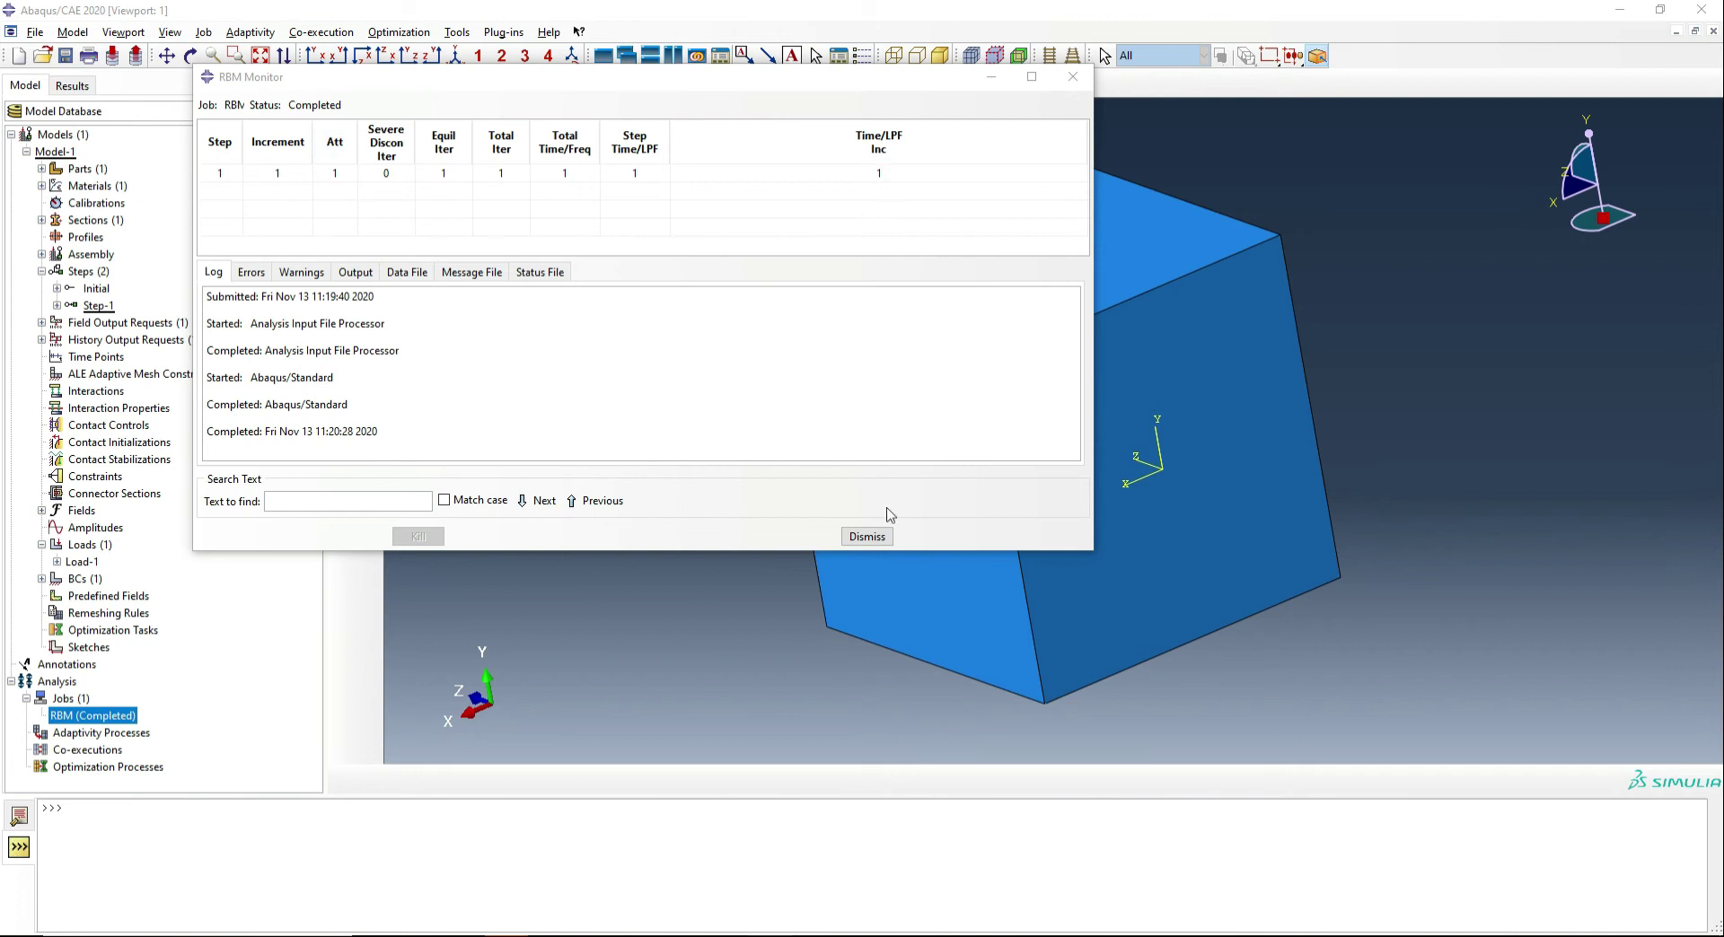
left_click(868, 537)
right_click(108, 716)
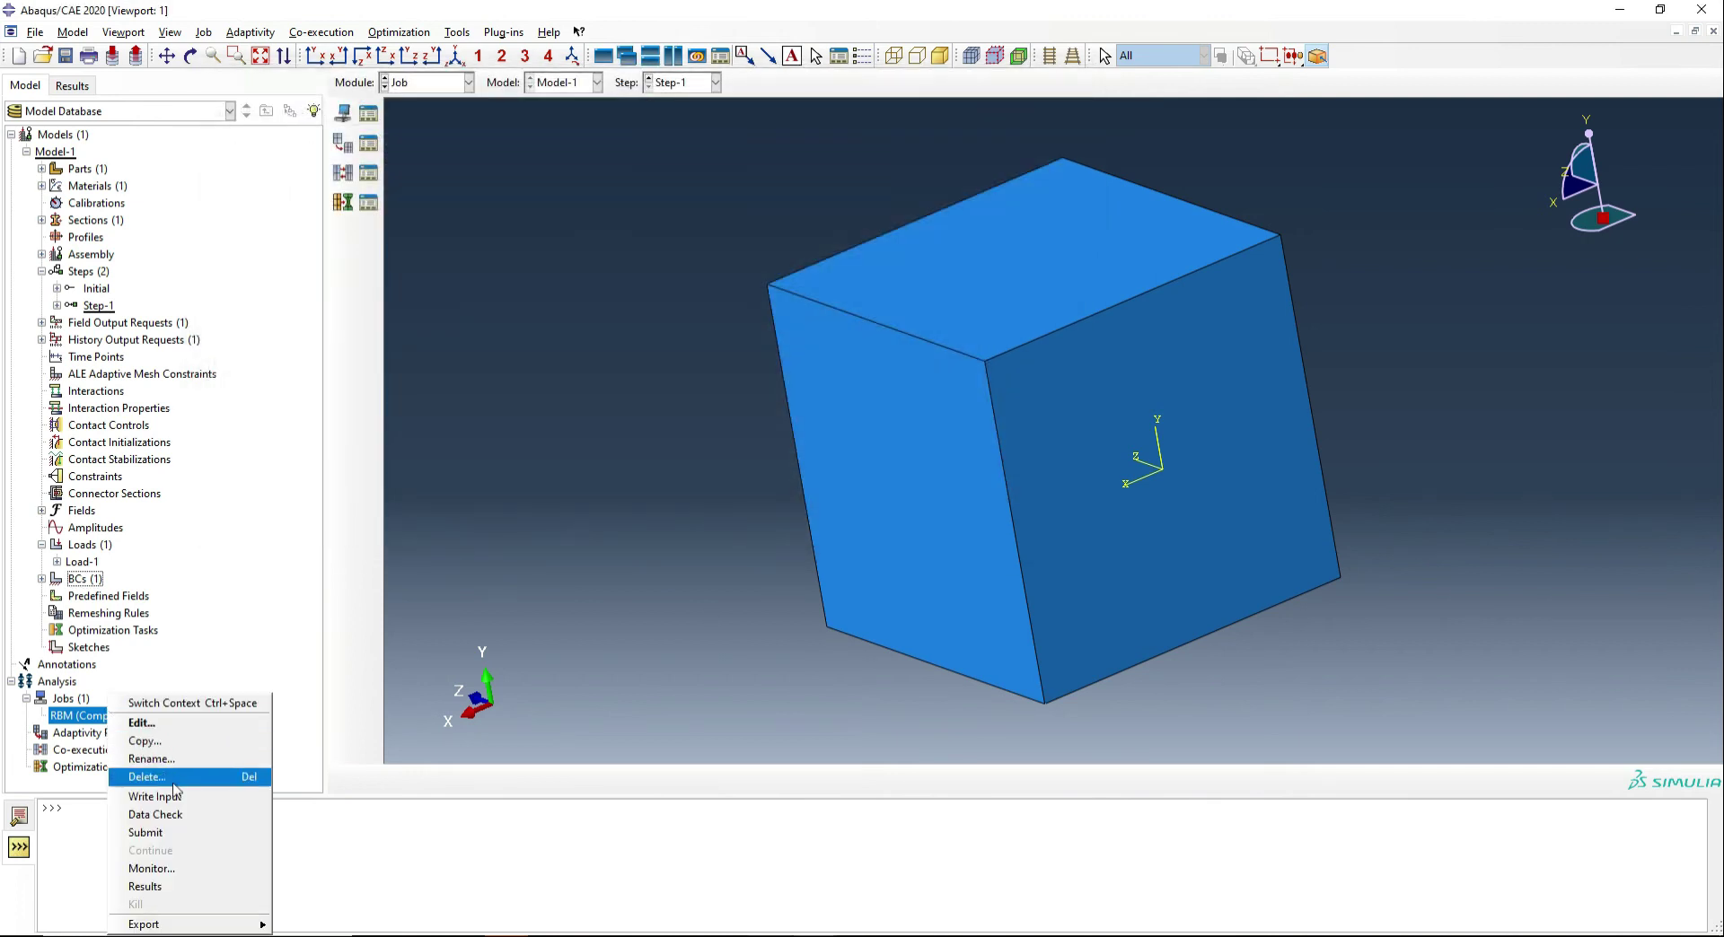
- Open the RBM results and plot Mises stress contours on the deformed cube
left_click(161, 886)
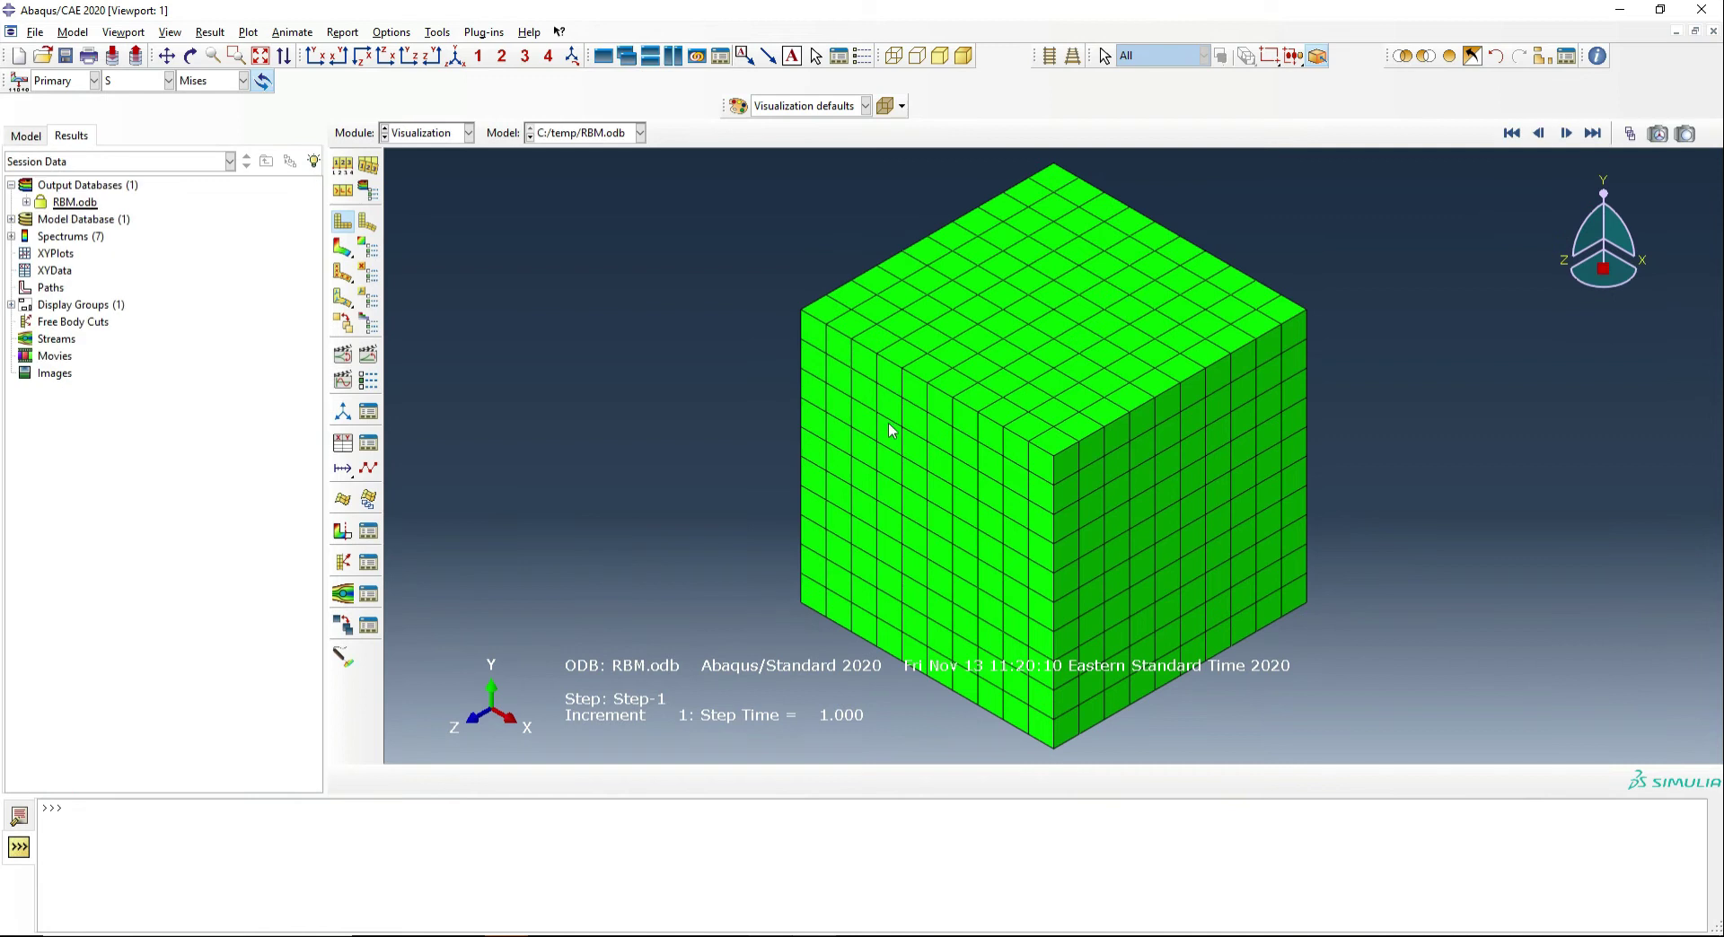
left_click(344, 251)
mouse_move(1076, 521)
left_mouse_down("ctrl+alt")
mouse_move(1105, 522)
mouse_move(1133, 456)
left_mouse_up("ctrl+alt")
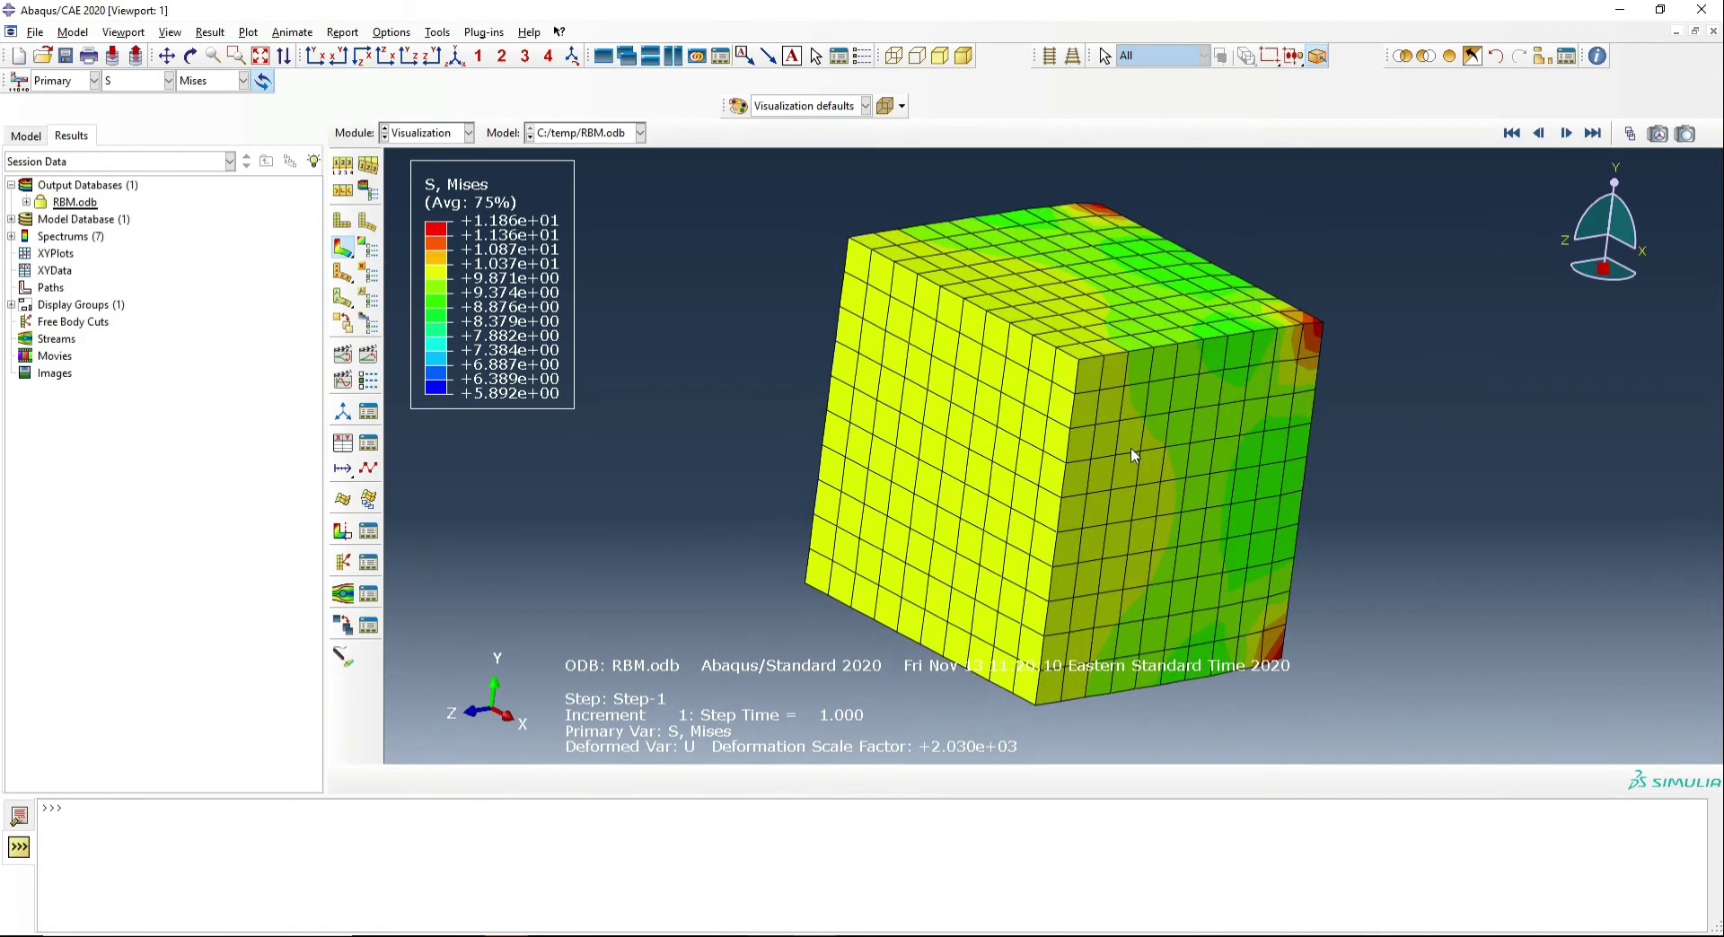